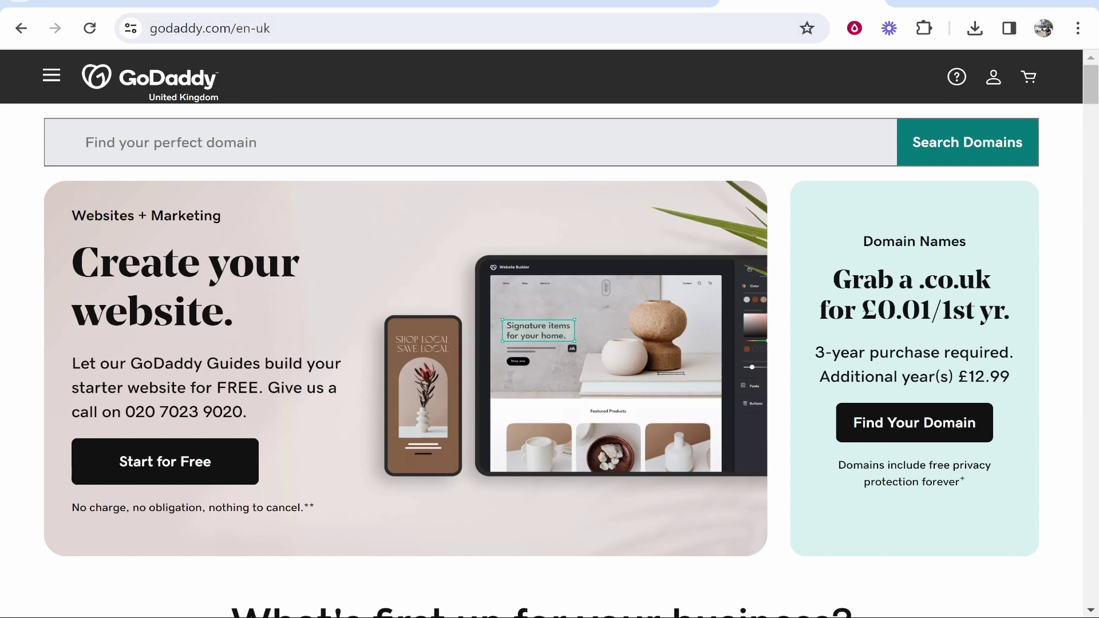
Search Google for 'godaddy'
key("ctrl+Tab")
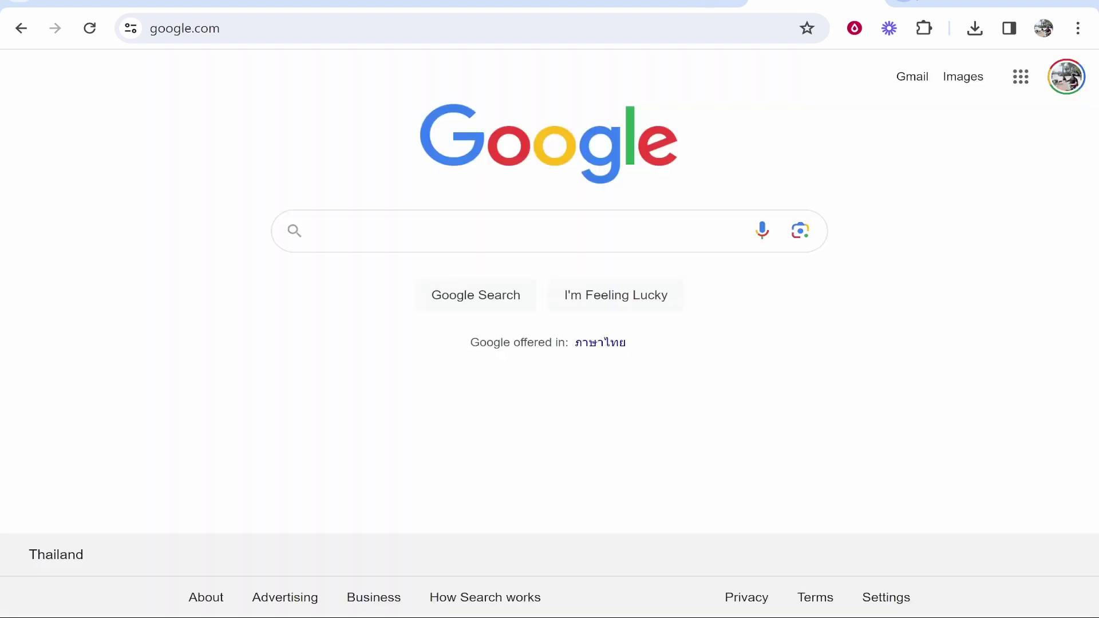
type("godaddy")
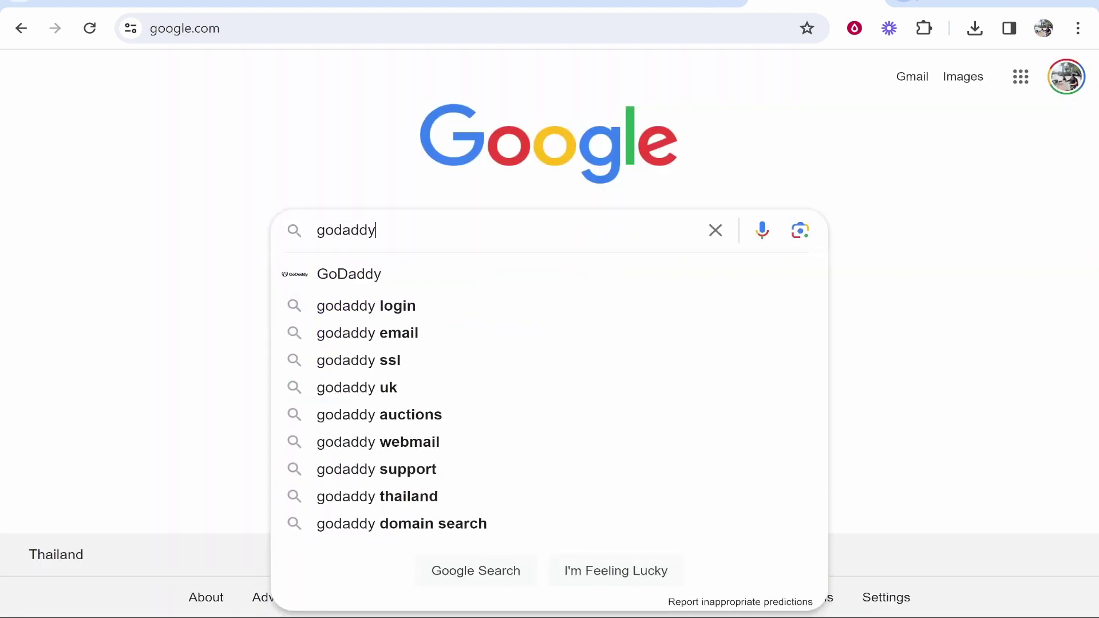
key("Return")
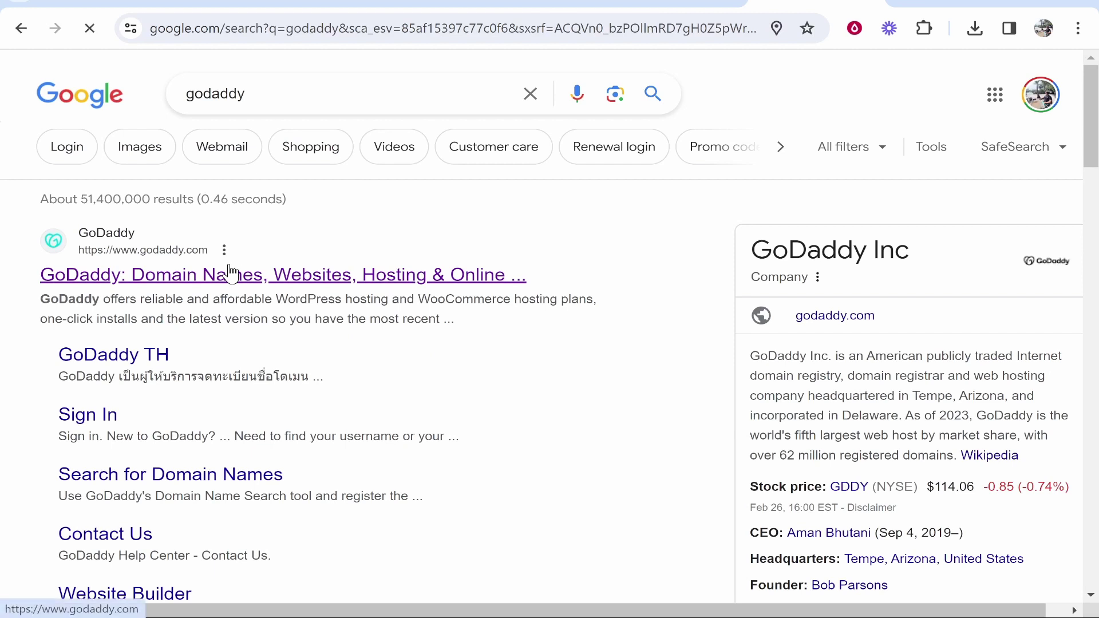
Open the GoDaddy result to reach godaddy.com/en-uk
left_click(245, 274)
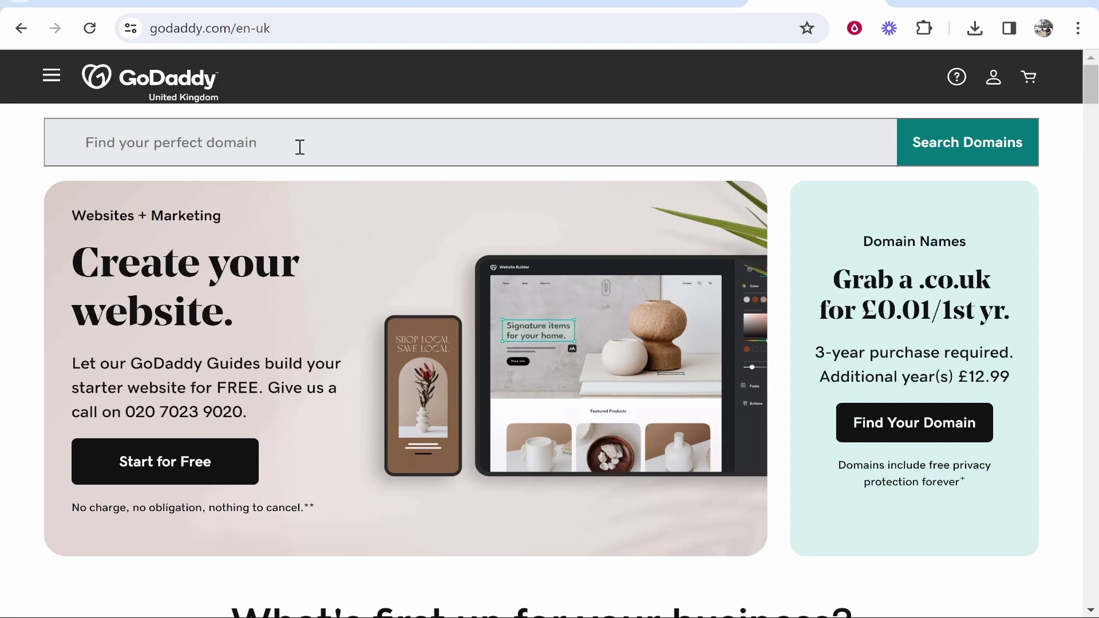
Search GoDaddy for the domain name 'searchmedia'
left_click(384, 130)
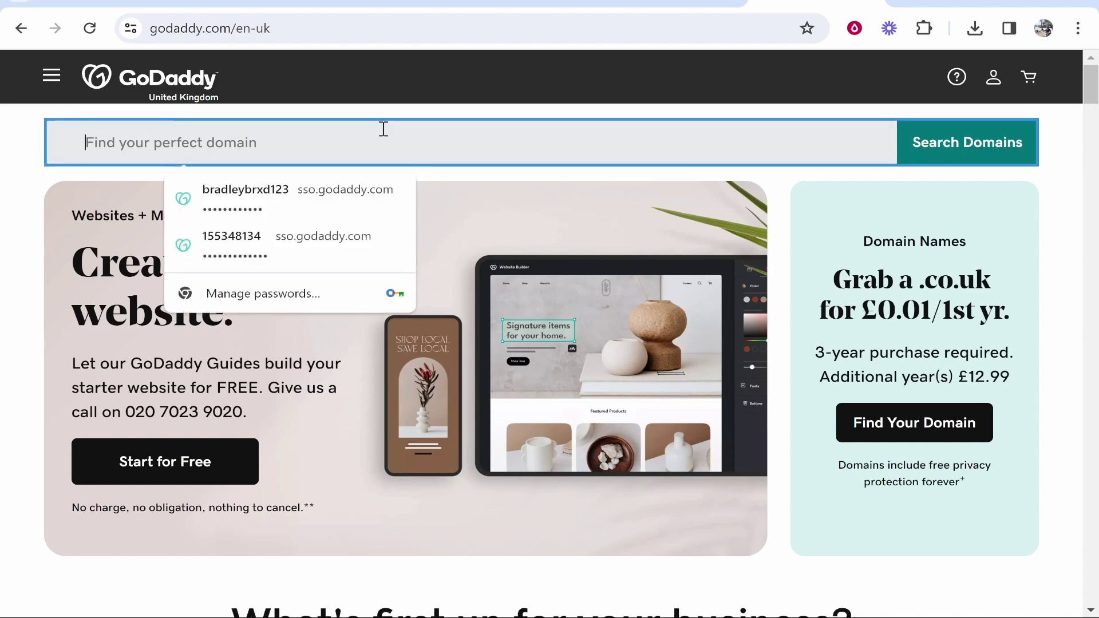
type("s")
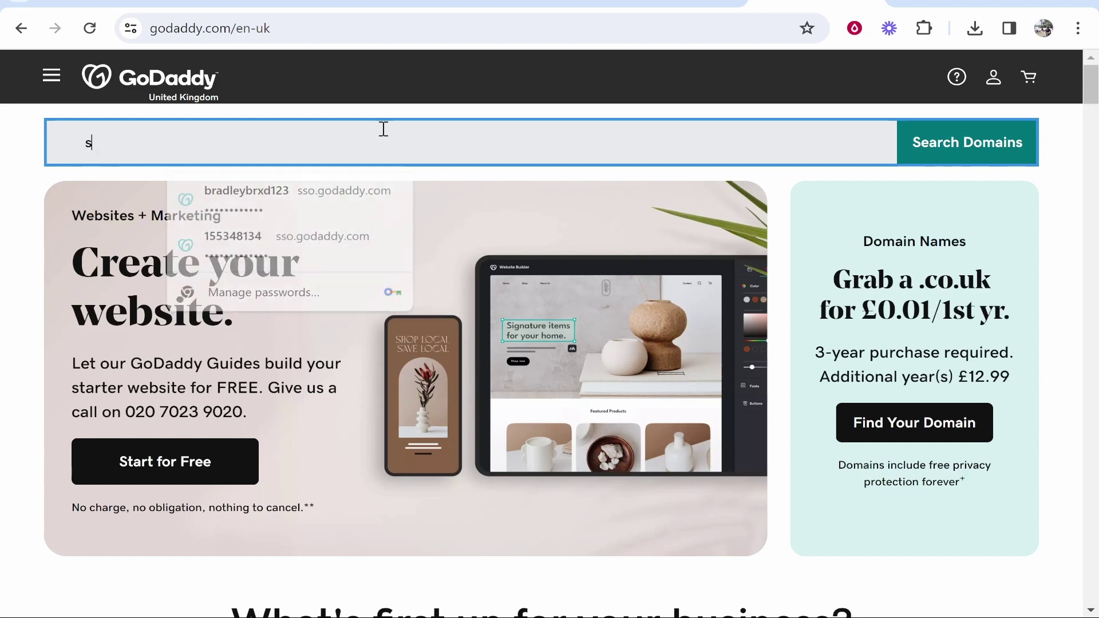
type("earch")
key("BackSpace")
type("chmedia")
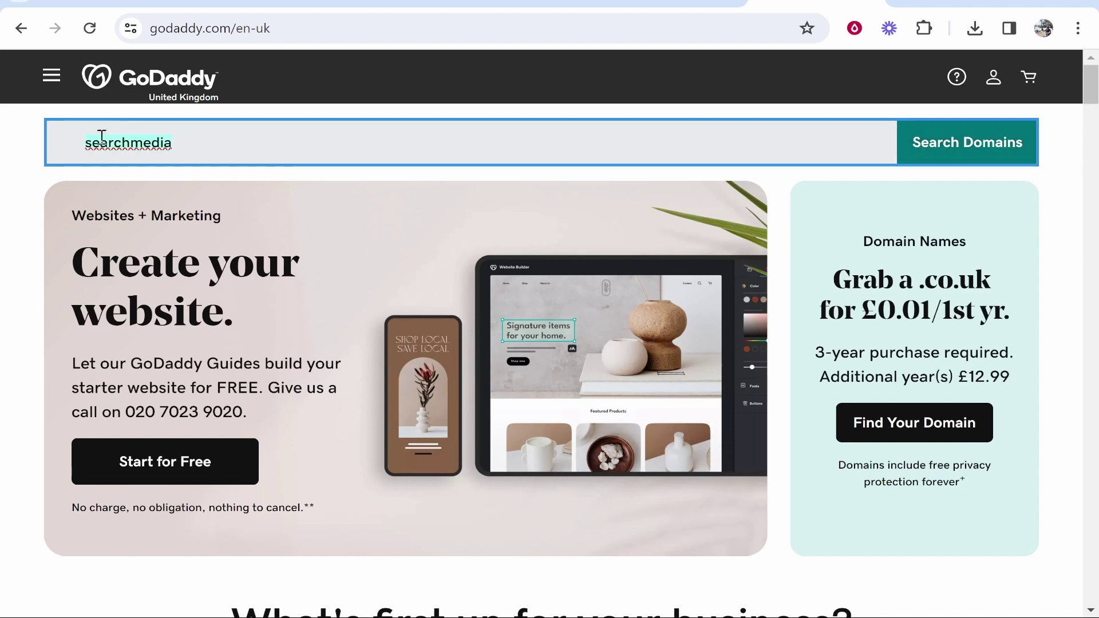
left_click(970, 143)
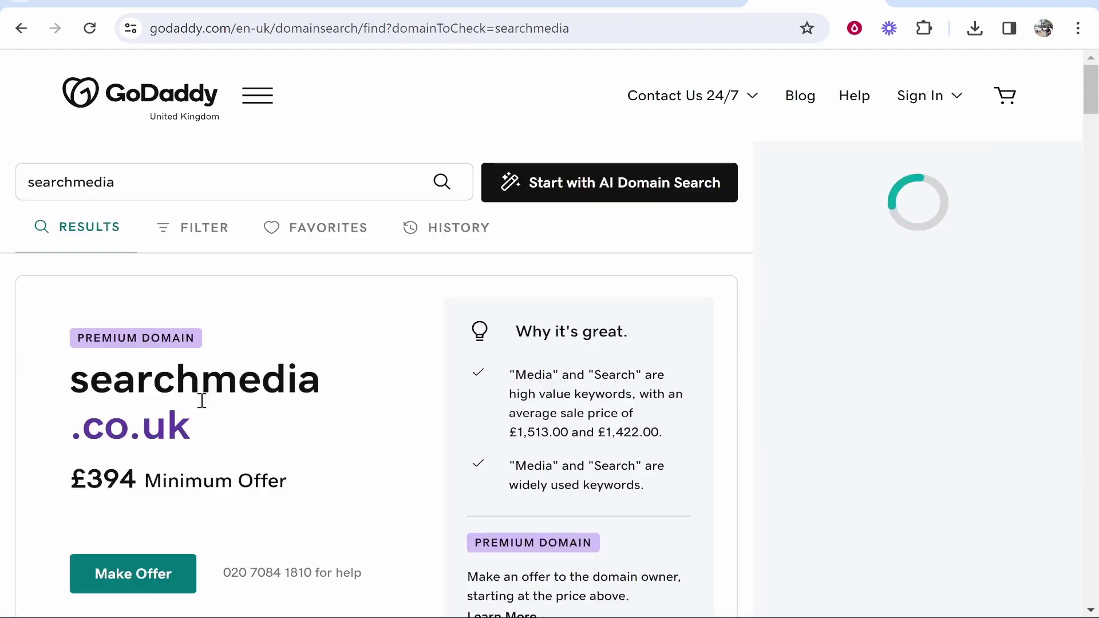
Review the £394 offer and alternative domains' first-year prices, then start editing the search term
left_click_drag(73, 481, 132, 478)
left_click(133, 478)
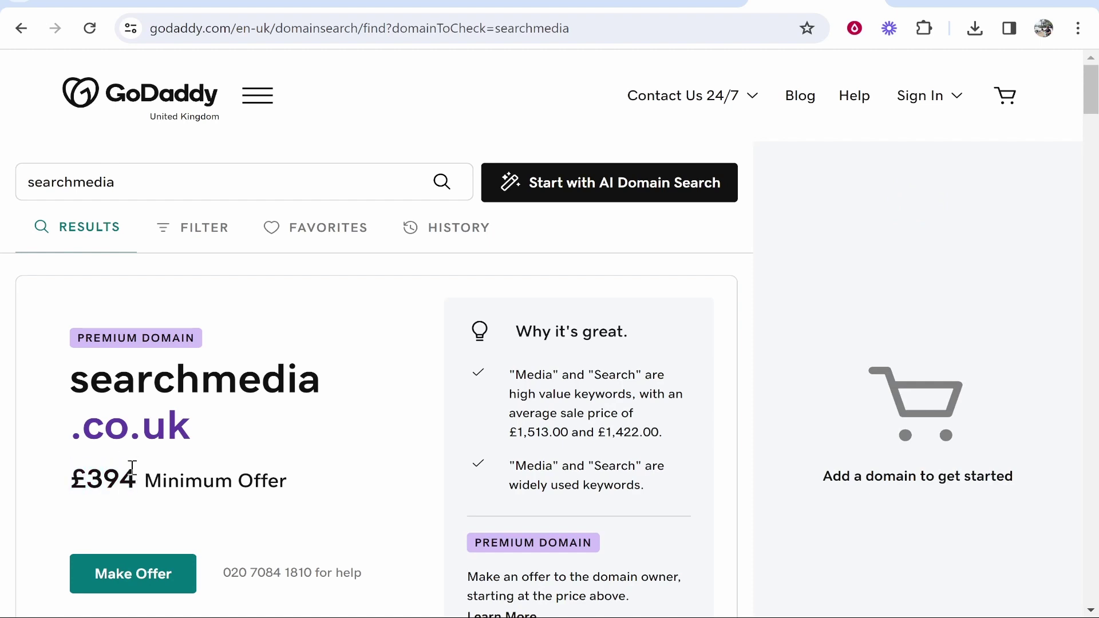
scroll(228, 368, "down", 6)
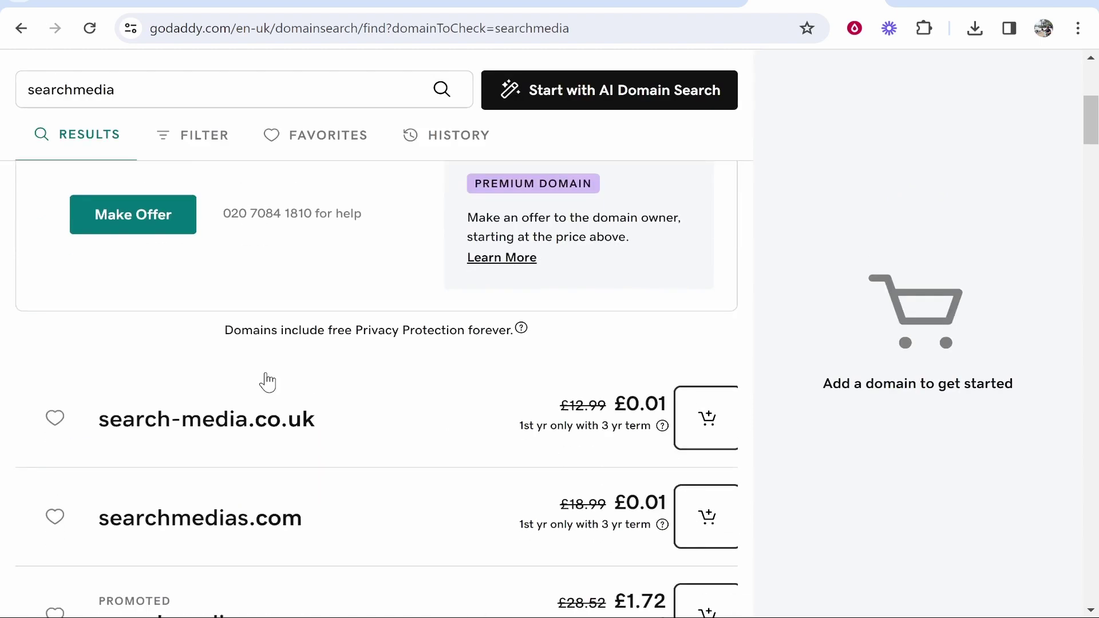
scroll(375, 456, "down", 3)
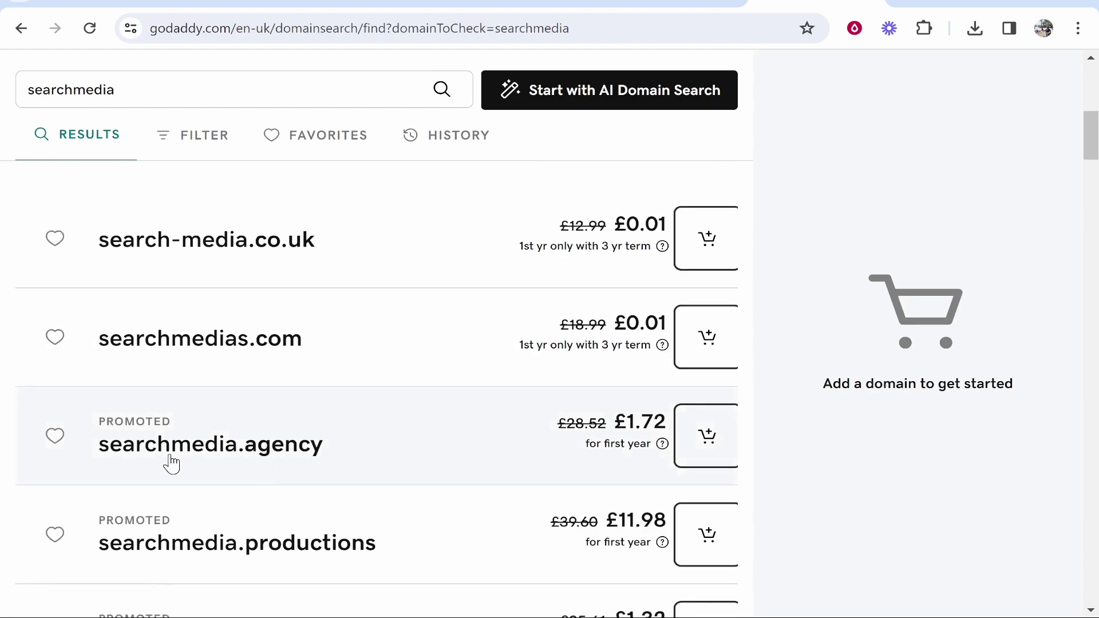
scroll(255, 467, "down", 1)
scroll(309, 496, "down", 2)
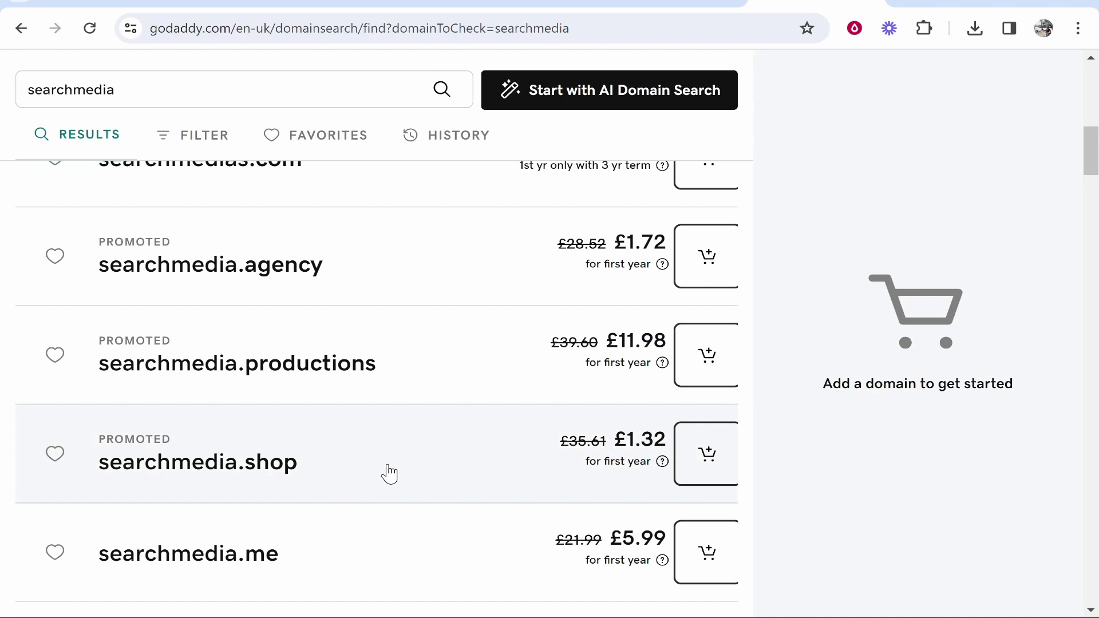
scroll(412, 469, "up", 2)
scroll(344, 344, "up", 3)
left_click(156, 179)
Search for searchmedia.com and note its £15,780.15 premium price
type(".")
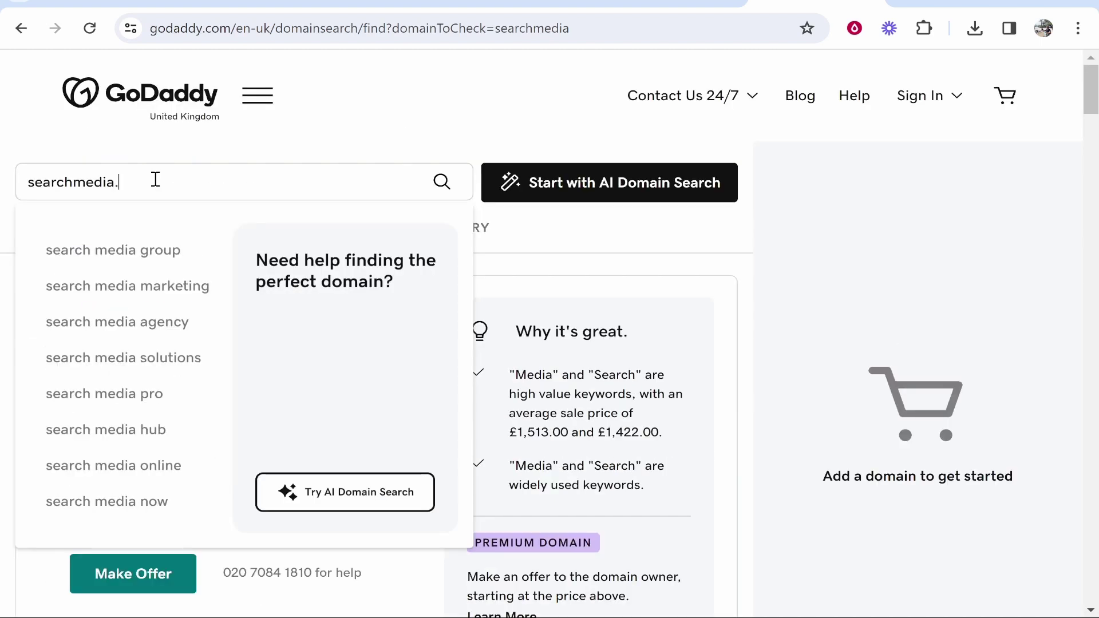
type("co")
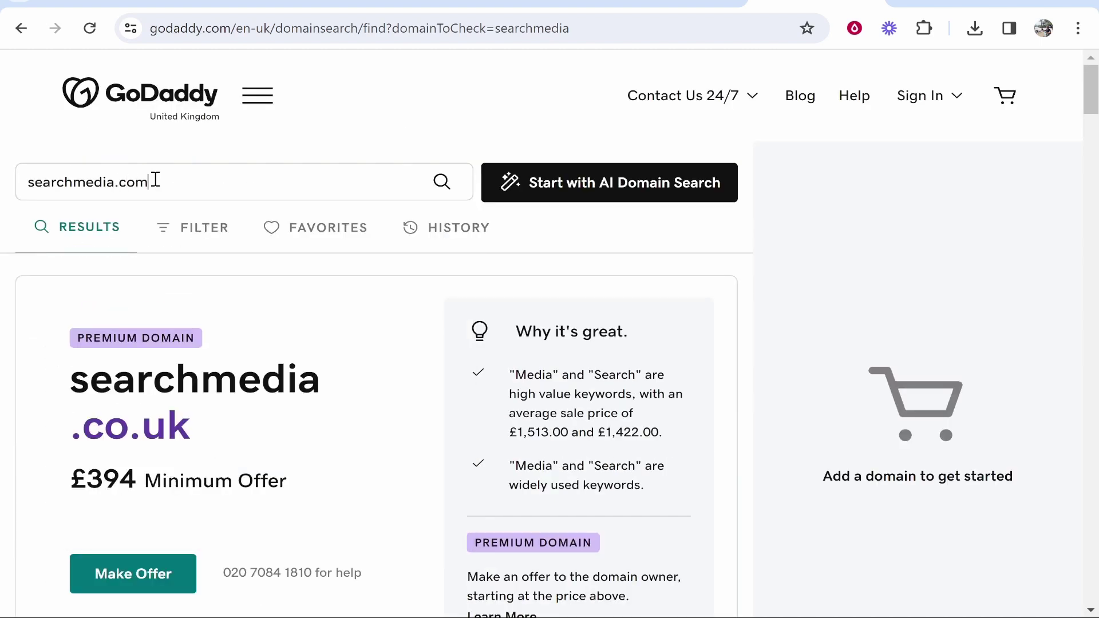
type("m")
left_click(441, 182)
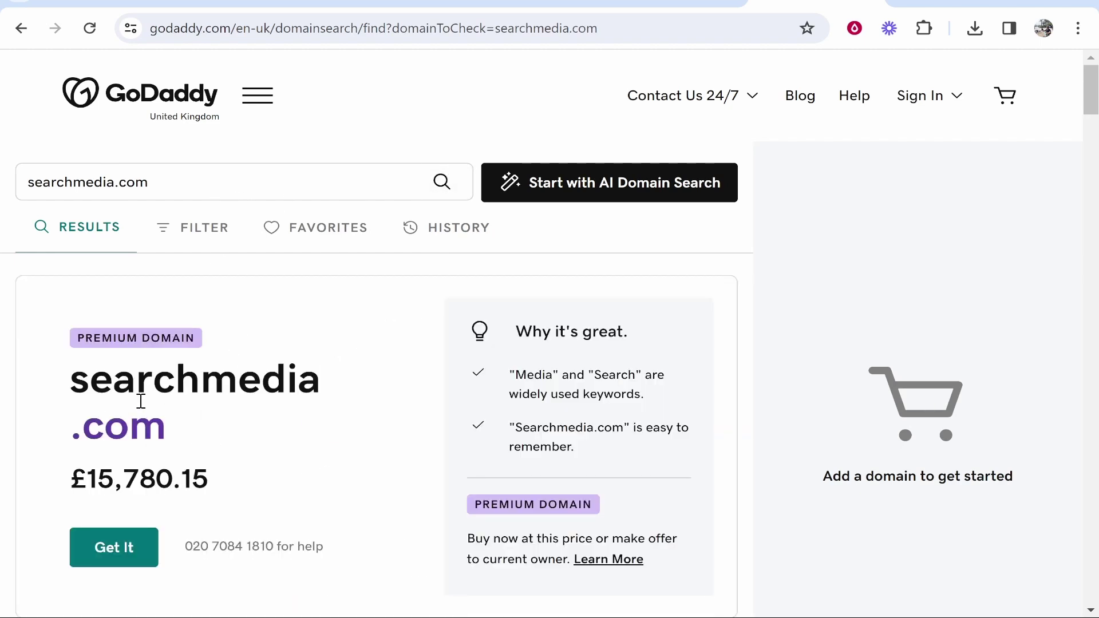
left_click_drag(208, 481, 73, 476)
left_click(222, 448)
Change the query to 'searchablemedia.com'
left_click_drag(318, 377, 73, 379)
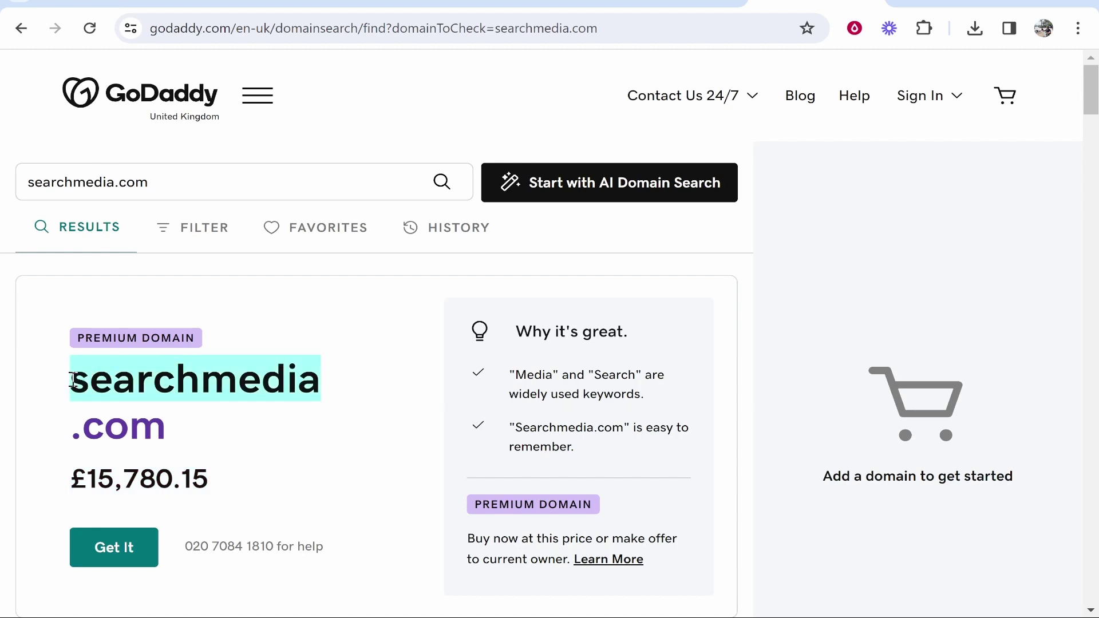
left_click(201, 307)
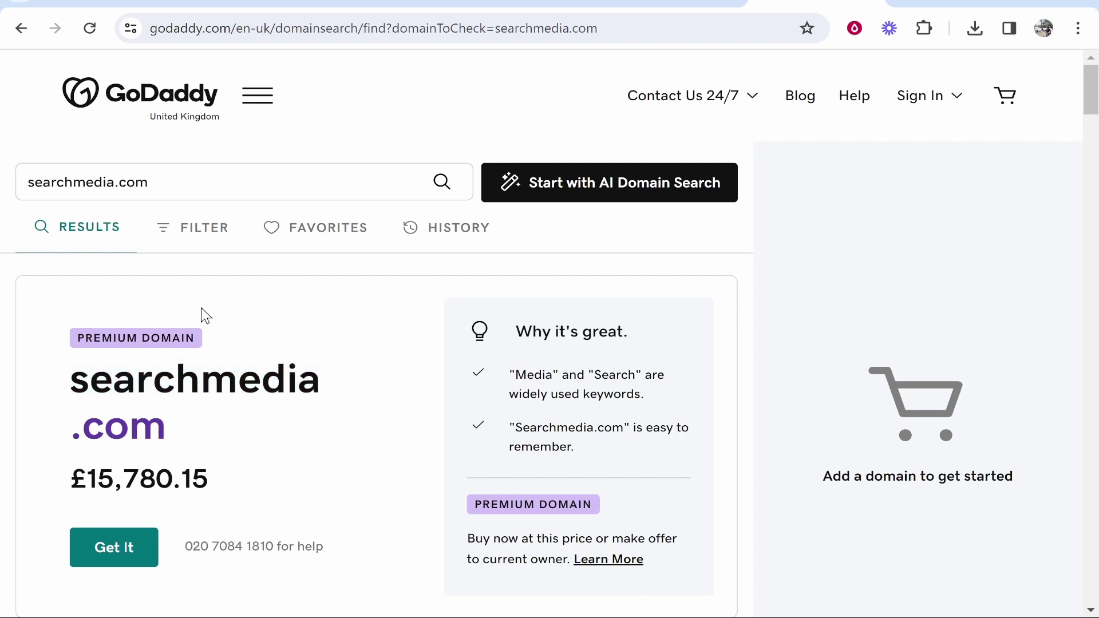
left_click(80, 182)
type("able")
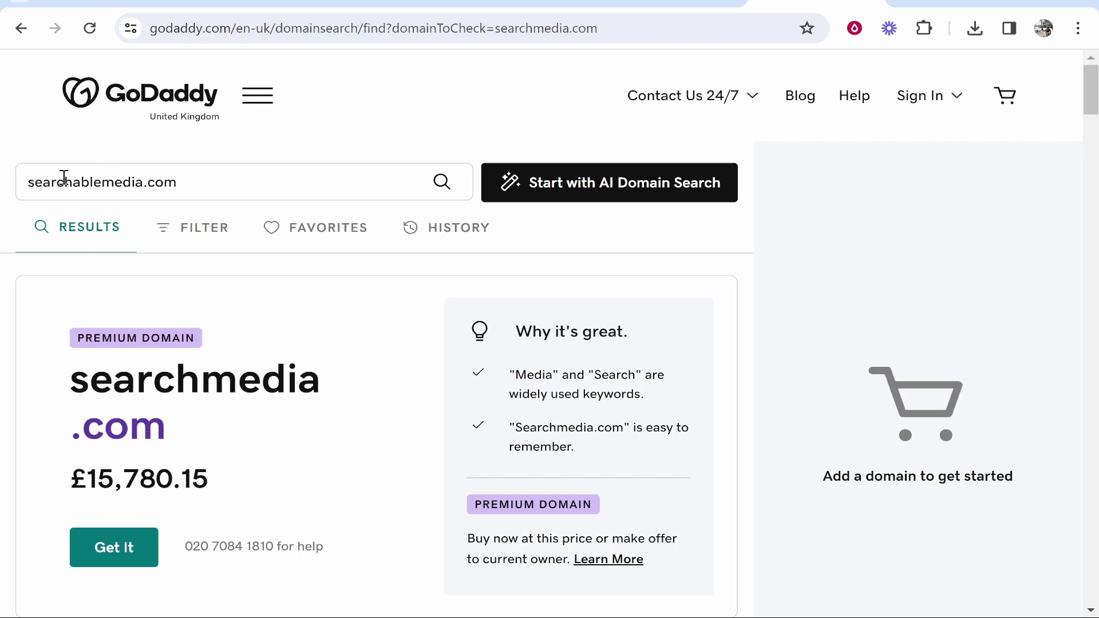
Search searchablemedia.com, then searchablehowto.com, finding it available at £0.01 for the first year
left_click(445, 193)
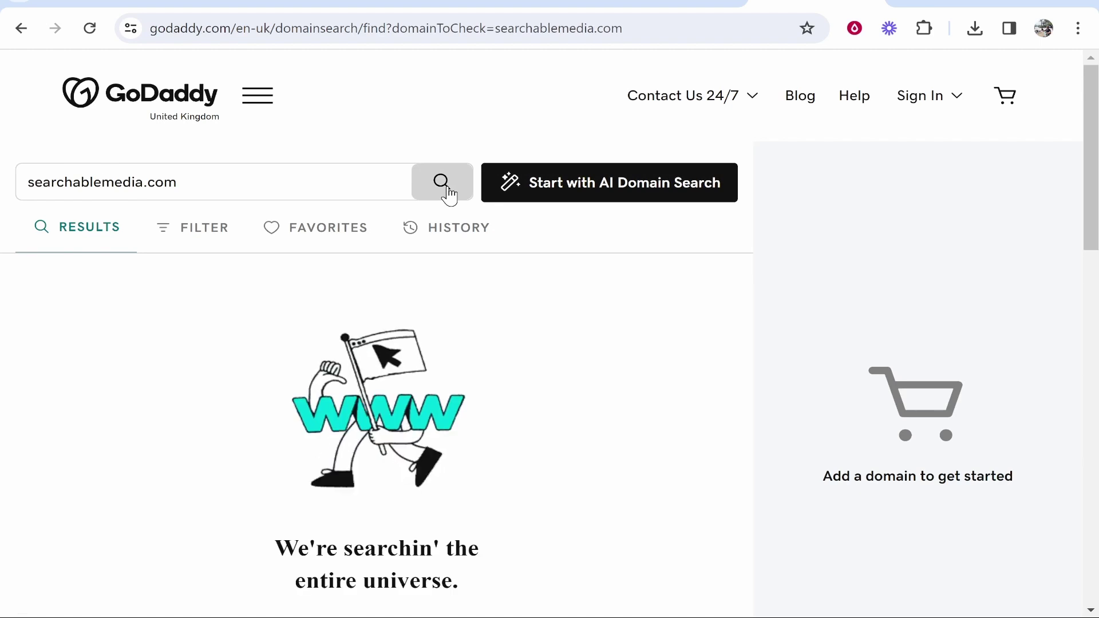
scroll(172, 332, "down", 2)
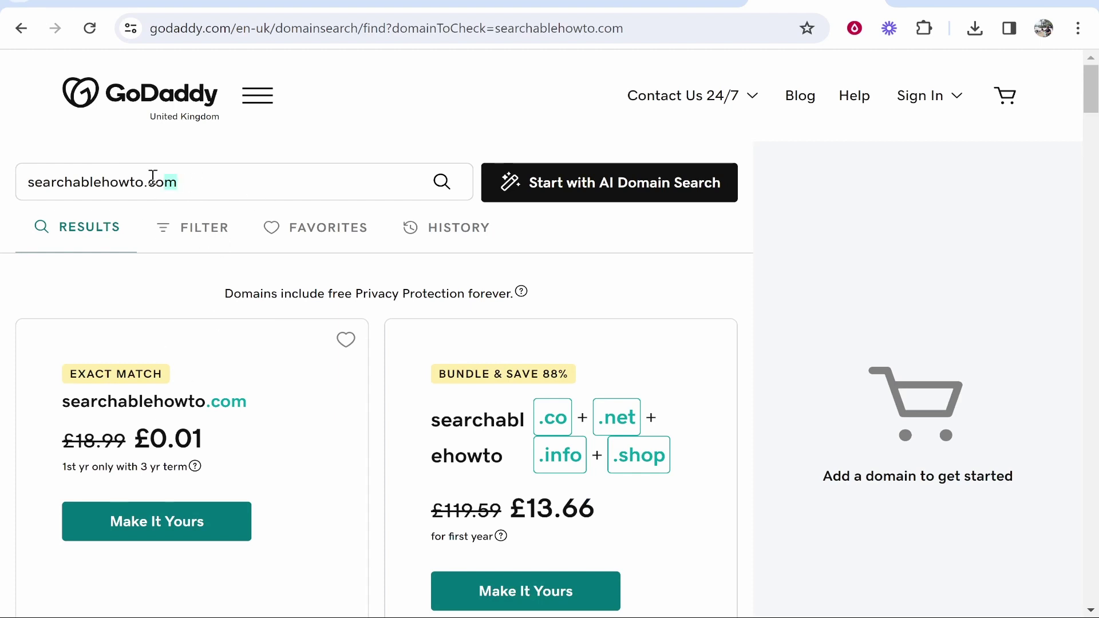
left_click(56, 182)
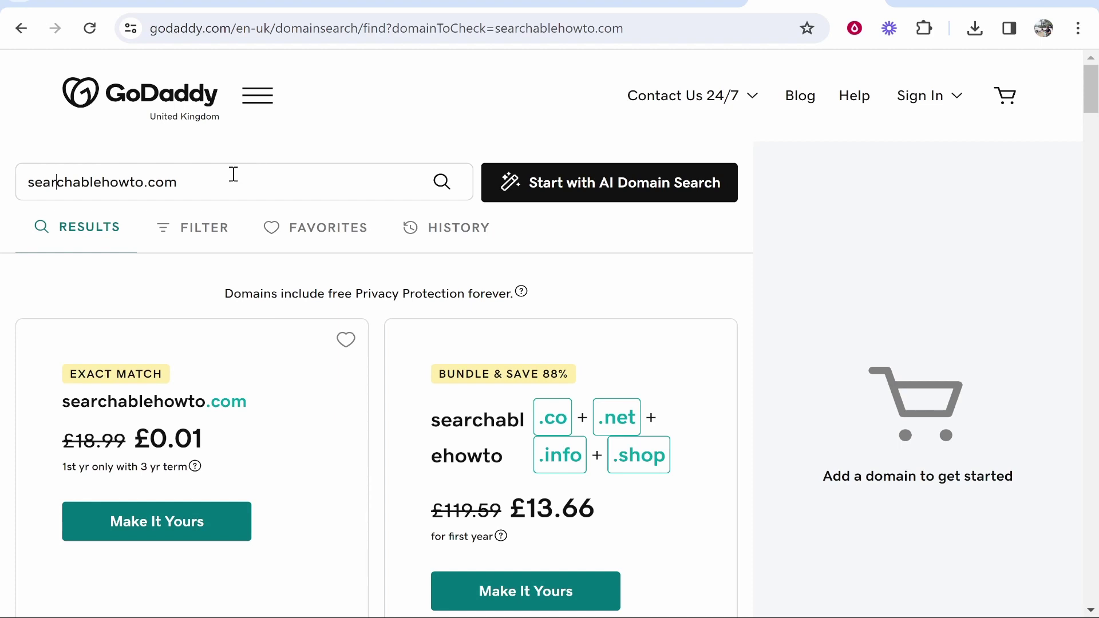
scroll(185, 353, "down", 2)
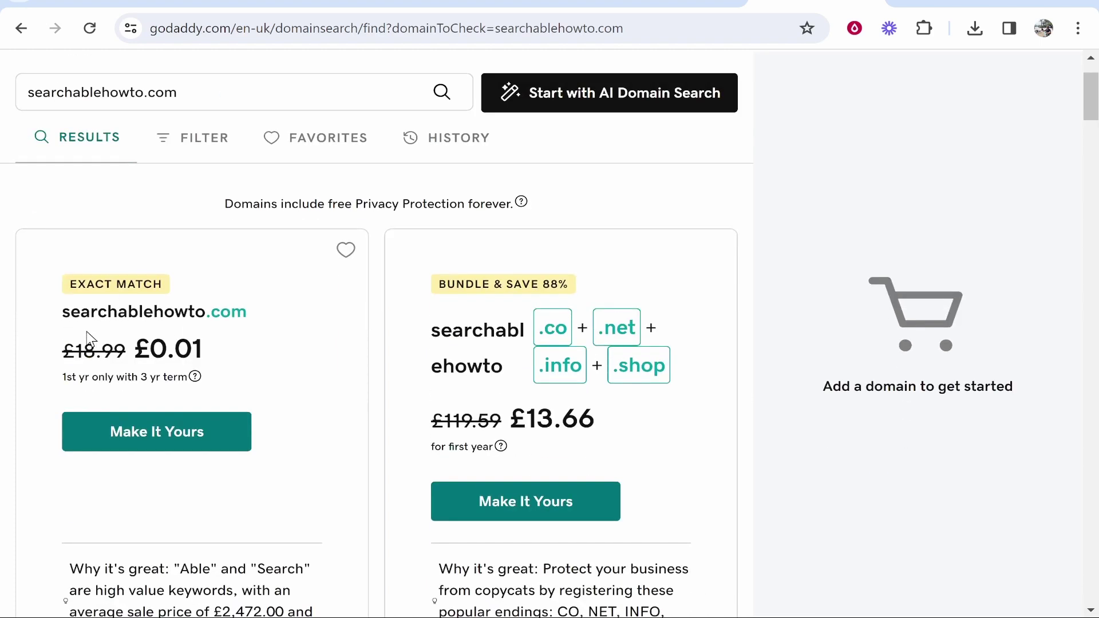
left_click_drag(78, 284, 167, 282)
mouse_move(150, 359)
left_mouse_down()
mouse_move(178, 349)
mouse_move(136, 353)
left_mouse_up()
left_click(136, 353)
Add searchablehowto.com to the cart with a 1 Year term at £8.99
left_click(165, 439)
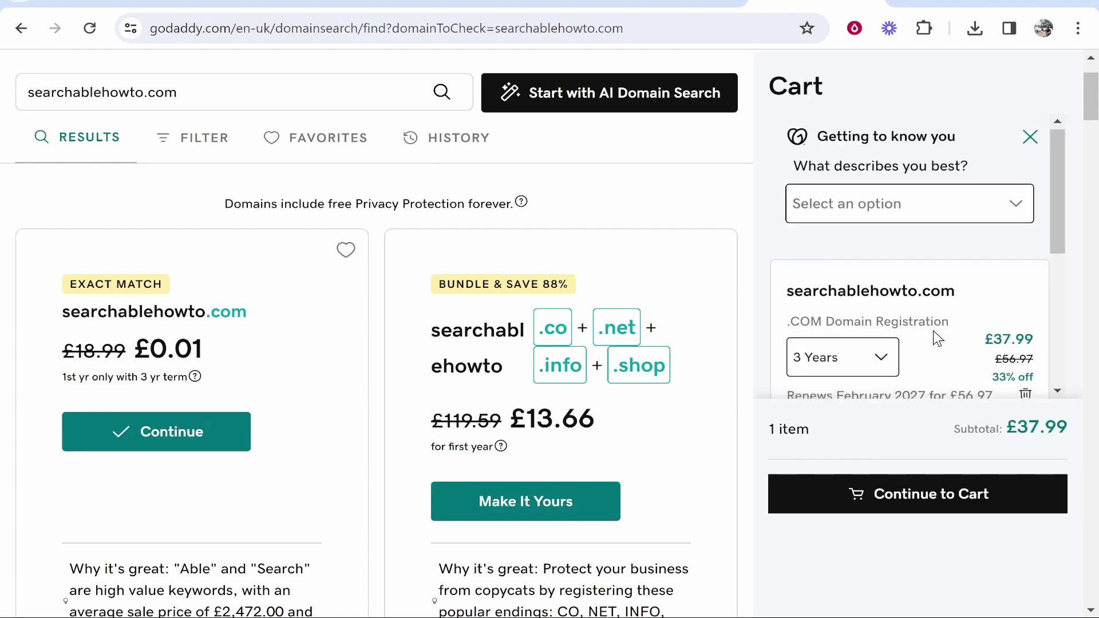
scroll(937, 338, "down", 2)
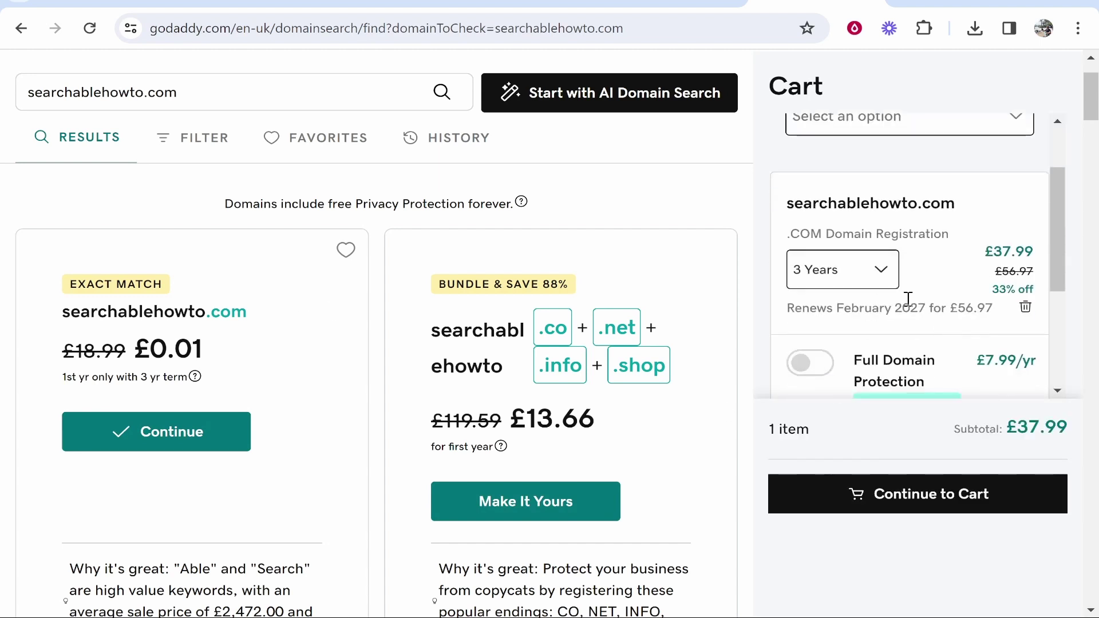
left_click(864, 293)
left_click(825, 312)
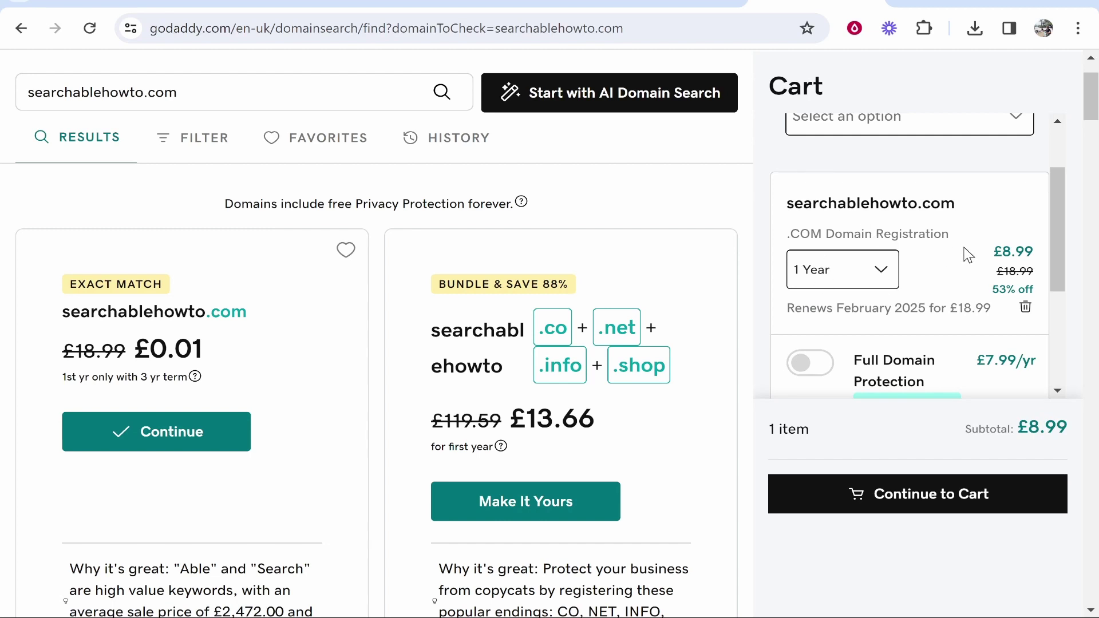
left_click_drag(994, 249, 1057, 260)
left_click(1024, 235)
Review the £7.99 Full Domain Protection offer and continue from the cart panel
scroll(942, 267, "down", 2)
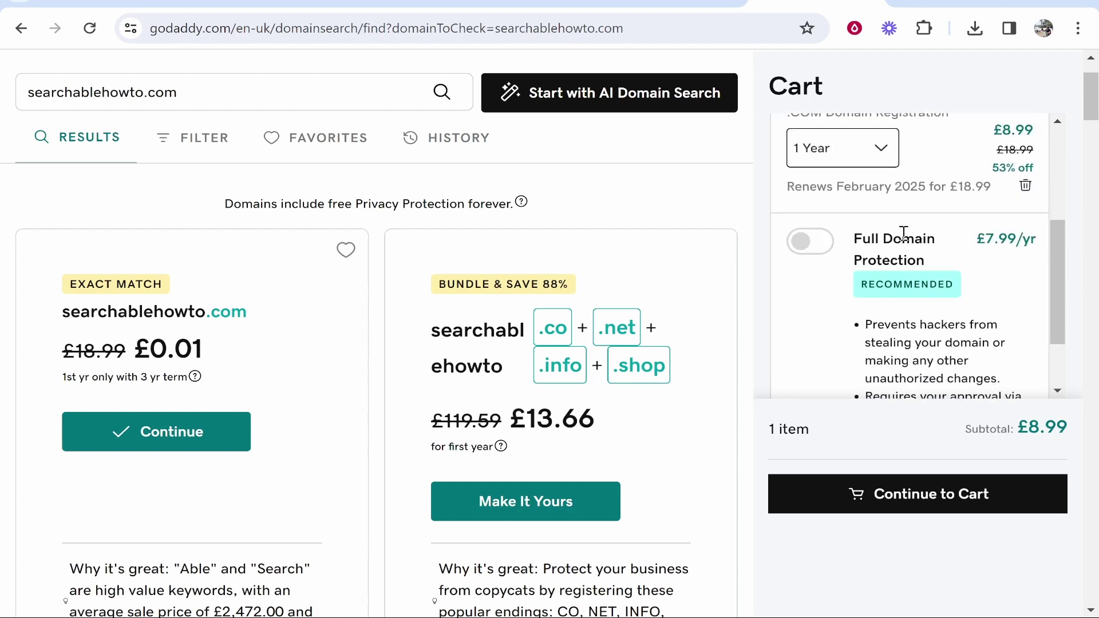
scroll(904, 233, "down", 2)
left_click_drag(854, 148, 936, 180)
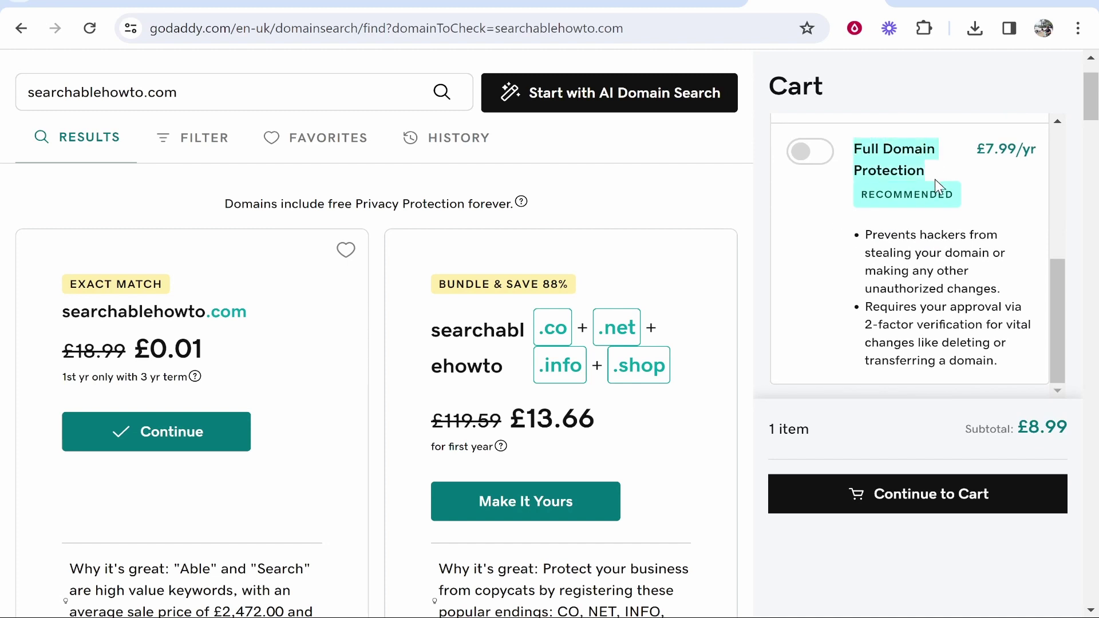
left_click(924, 171)
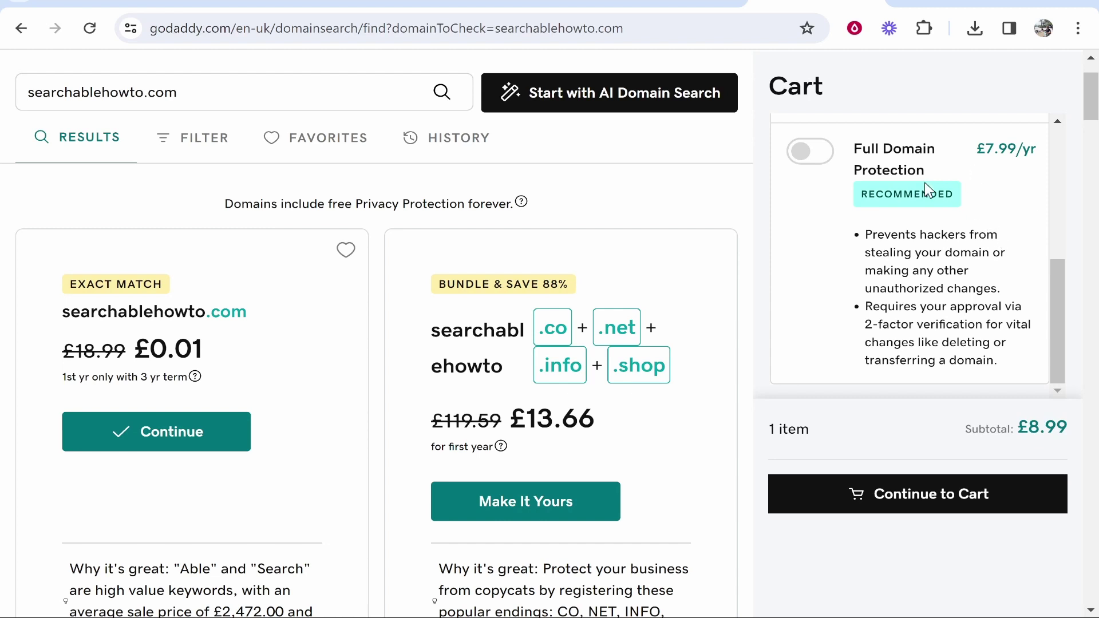
left_click_drag(932, 181, 844, 153)
left_click(823, 167)
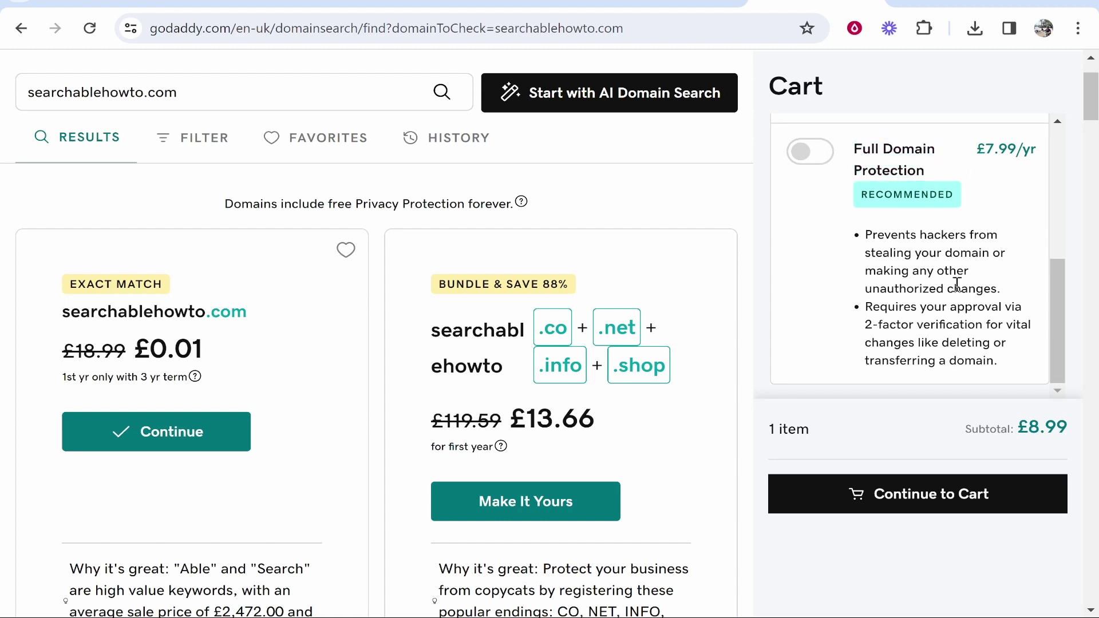
left_click_drag(985, 149, 1020, 149)
left_click(1020, 149)
left_click(856, 494)
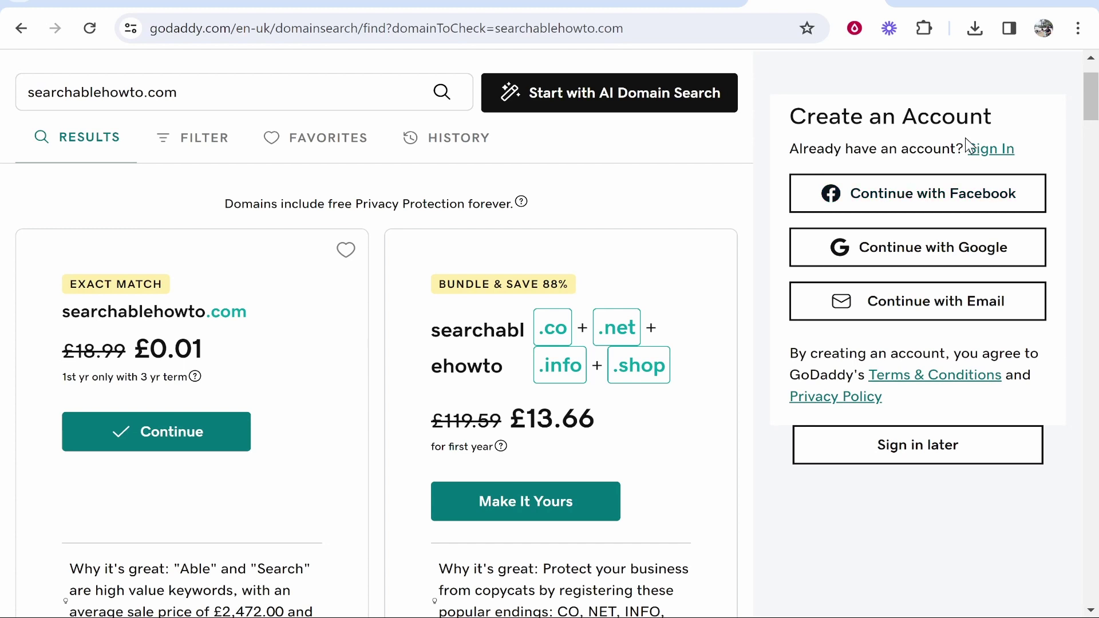
Sign in to GoDaddy using the browser's saved account credentials
left_click(994, 149)
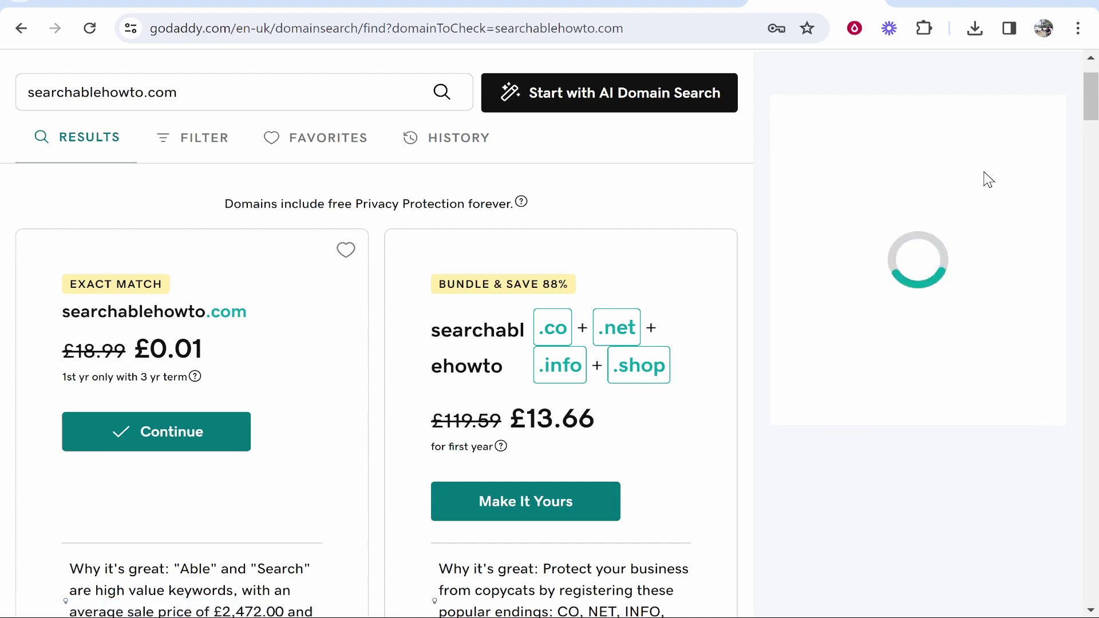
left_click(910, 240)
left_click(905, 290)
key("Return")
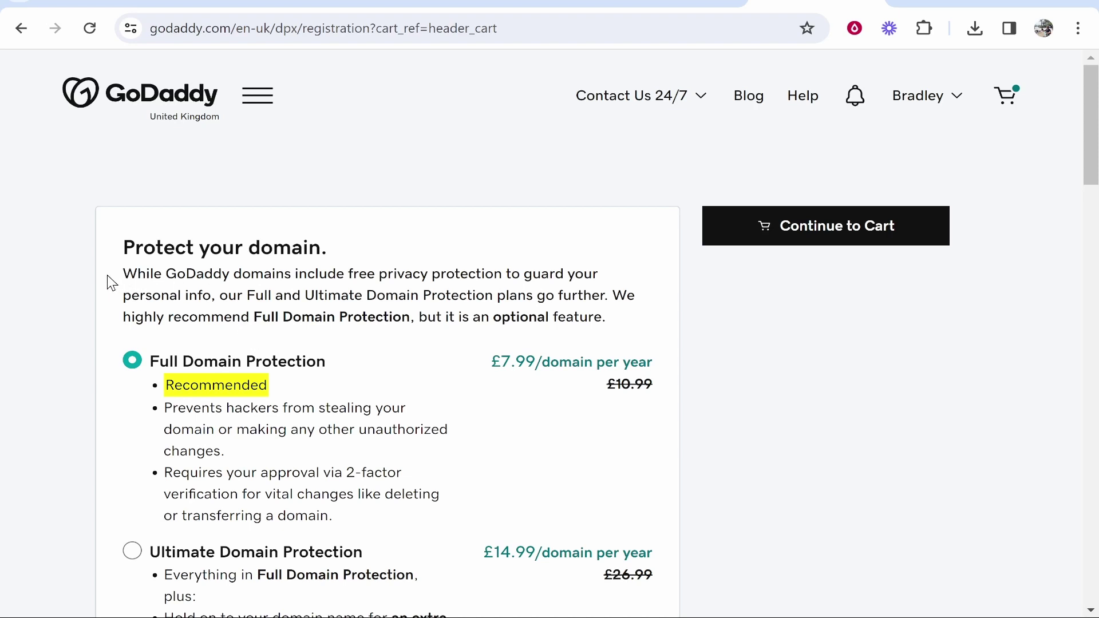
Review the free privacy protection note and choose No Domain Protection
left_click_drag(351, 274, 501, 274)
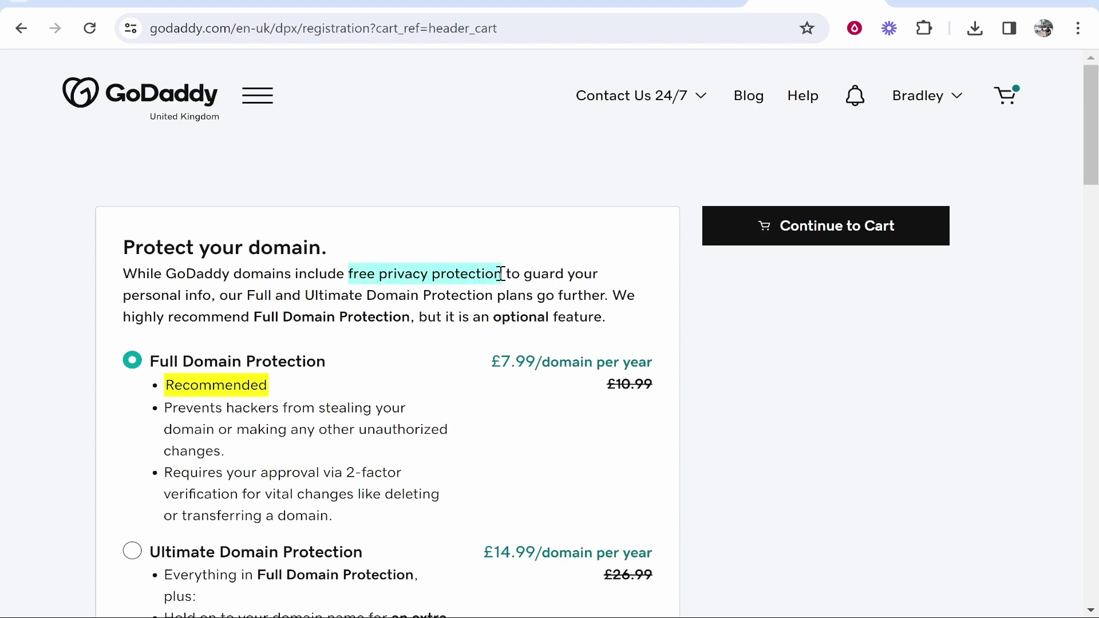
left_click(777, 339)
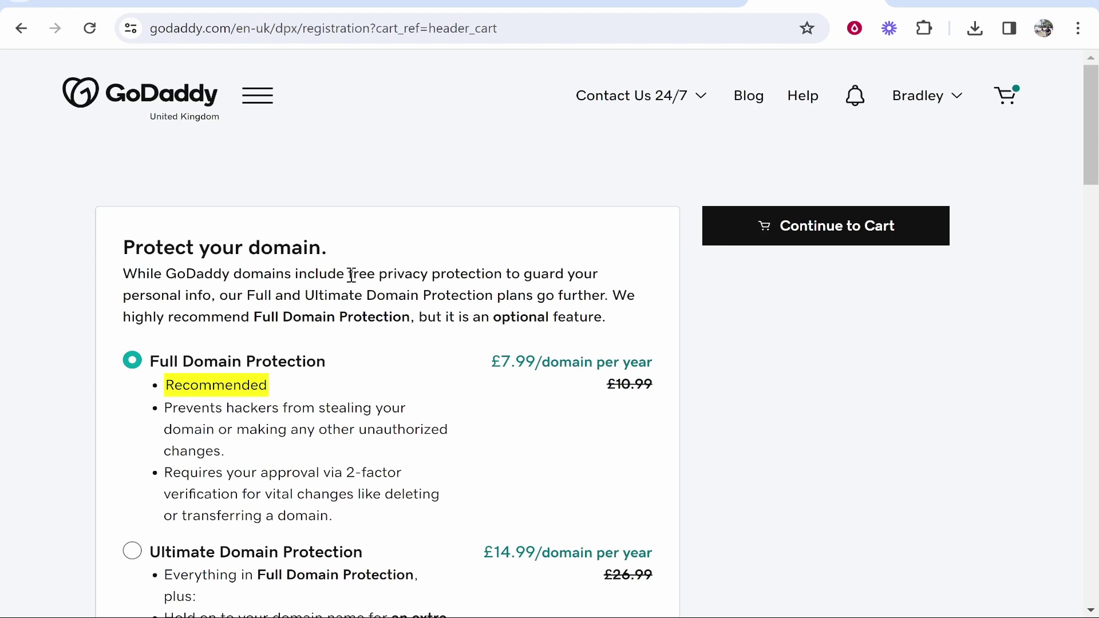
left_click_drag(352, 275, 496, 275)
left_click(496, 275)
scroll(490, 270, "down", 3)
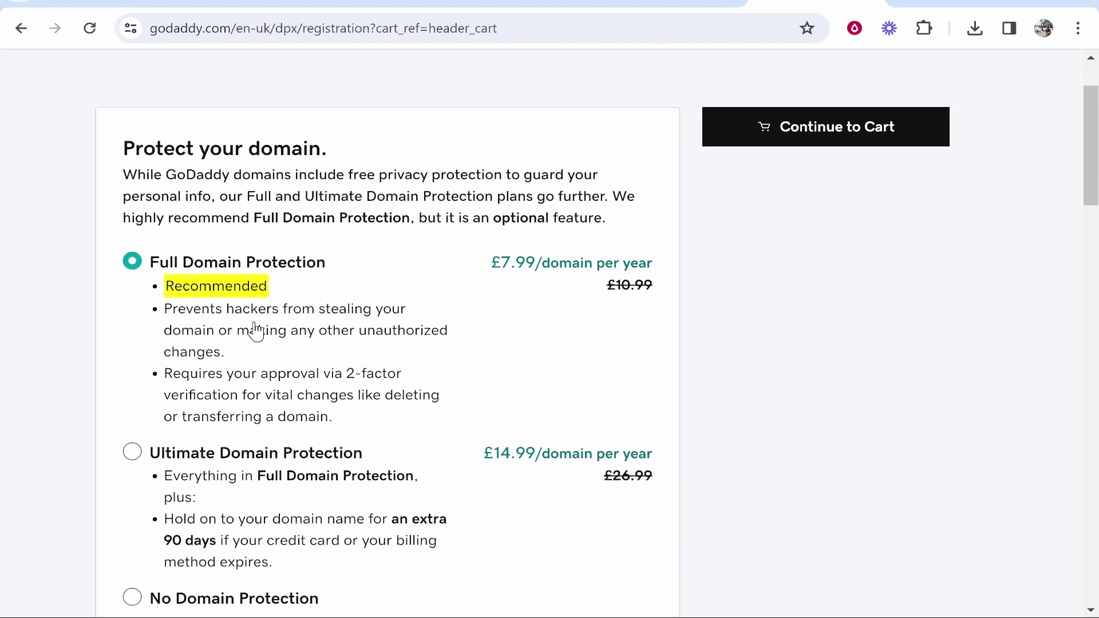
left_click(162, 527)
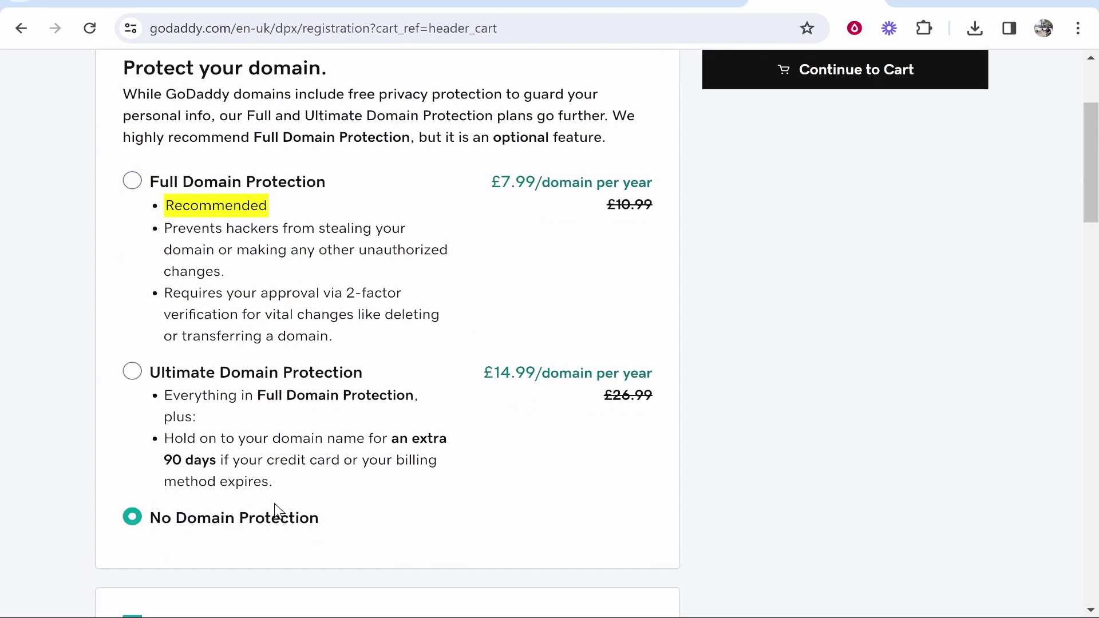
Untick Start your website for FREE and leave No Professional Email selected
scroll(276, 511, "down", 5)
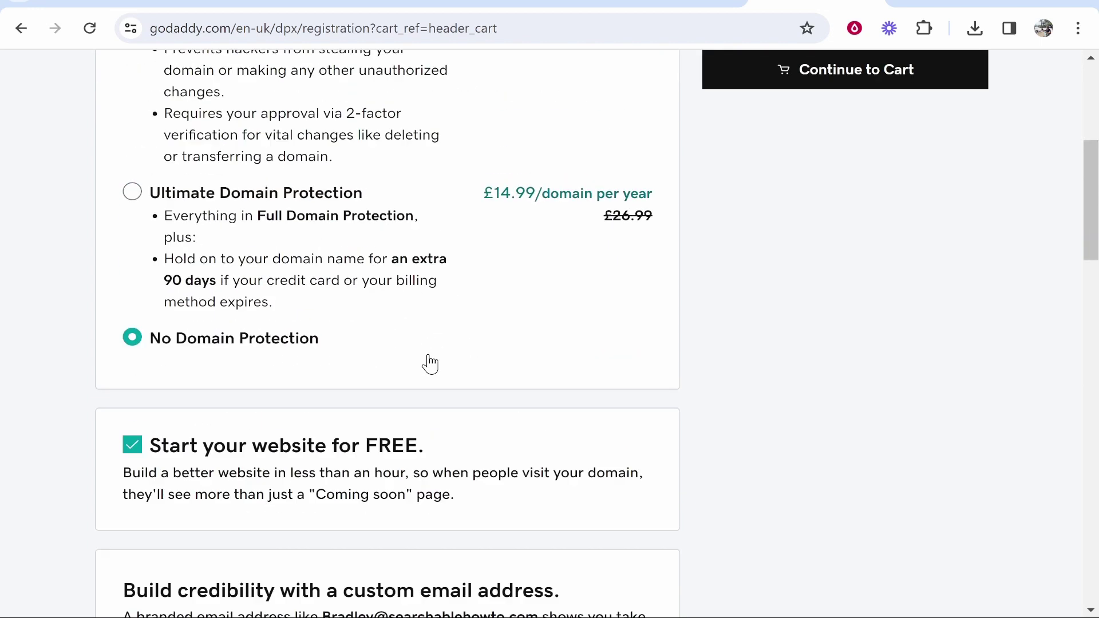
scroll(282, 270, "down", 2)
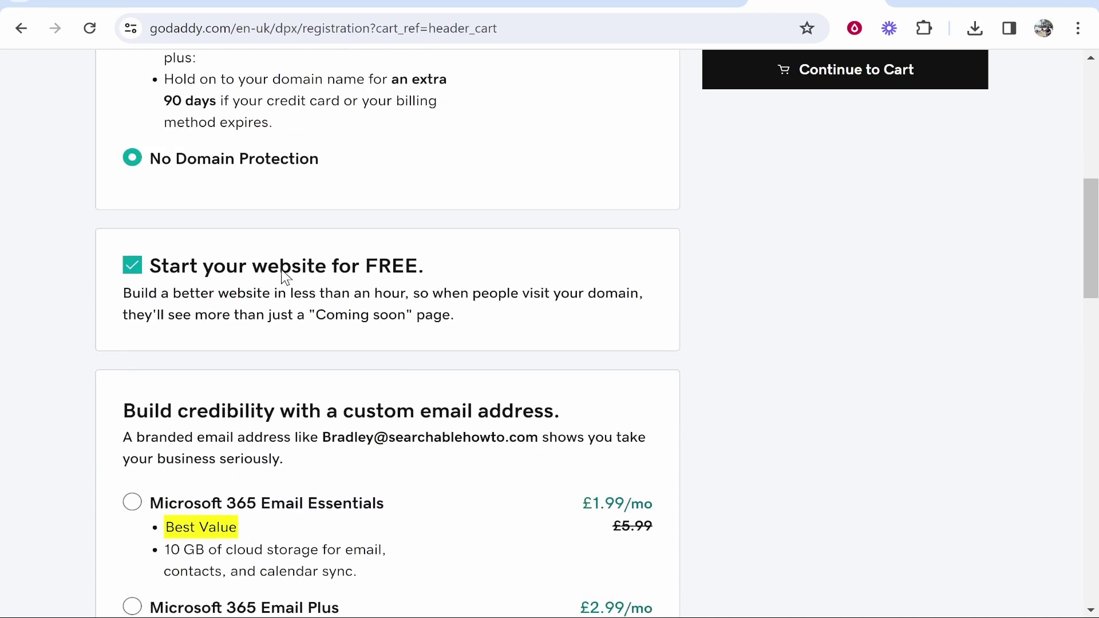
left_click(139, 268)
scroll(240, 286, "down", 5)
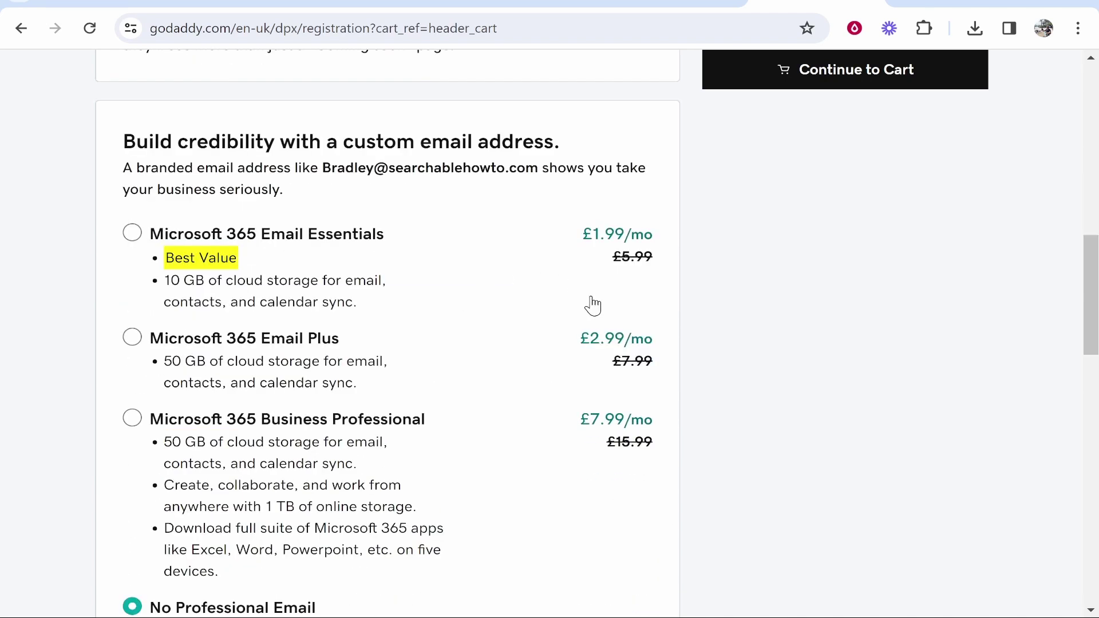
scroll(229, 458, "down", 1)
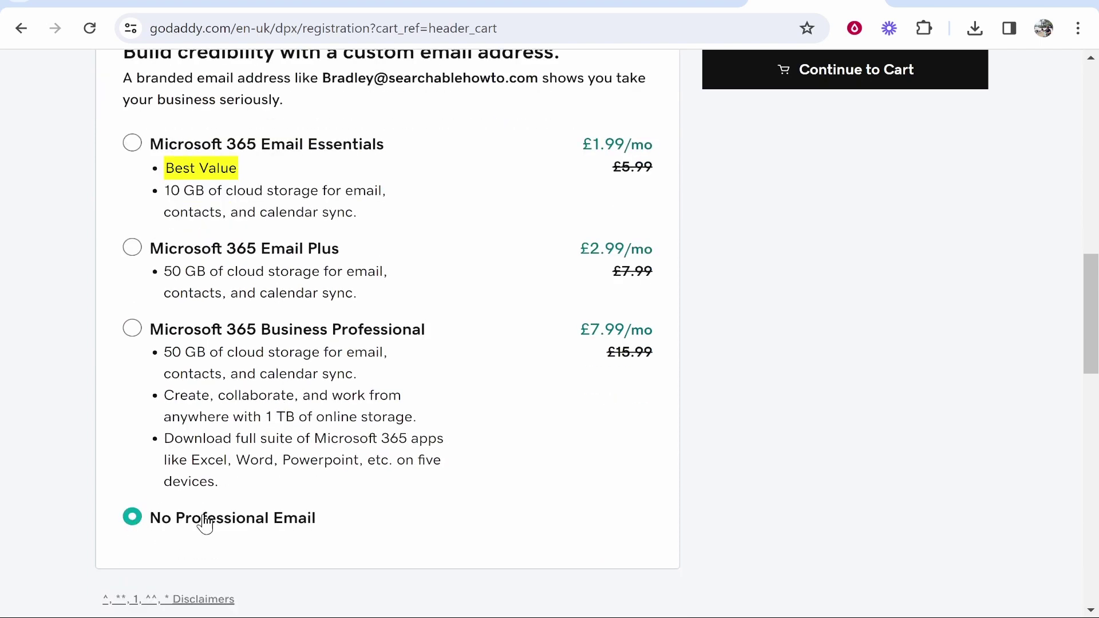
scroll(200, 401, "up", 2)
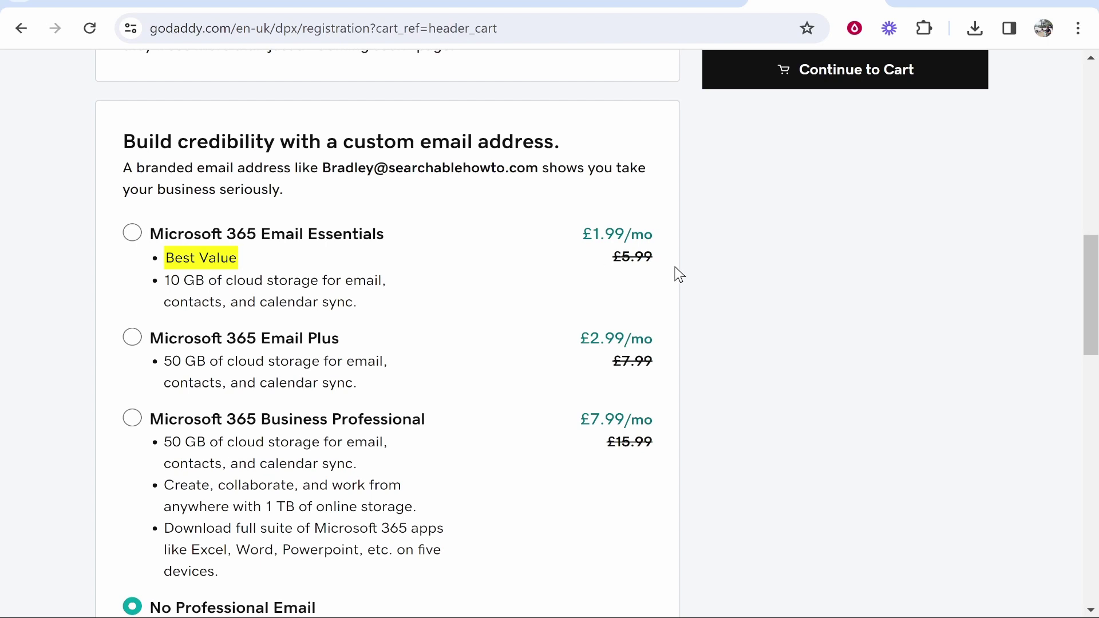
scroll(678, 275, "down", 2)
scroll(699, 288, "up", 10)
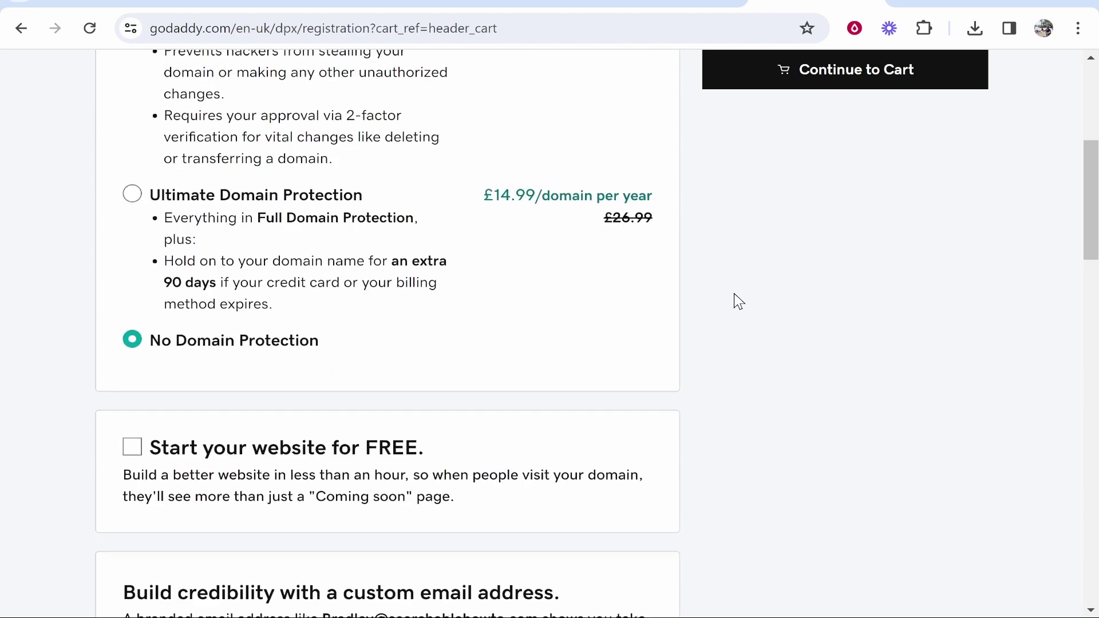
scroll(762, 321, "up", 6)
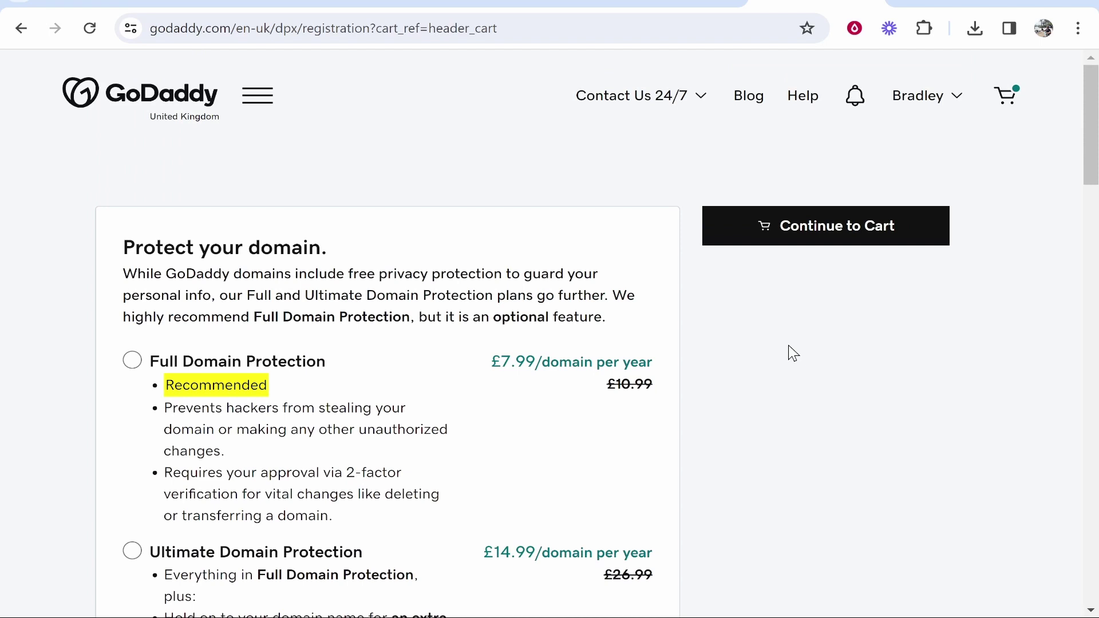
Open the full cart and review the domain, renewal year and £18.99 renewal price
left_click(859, 225)
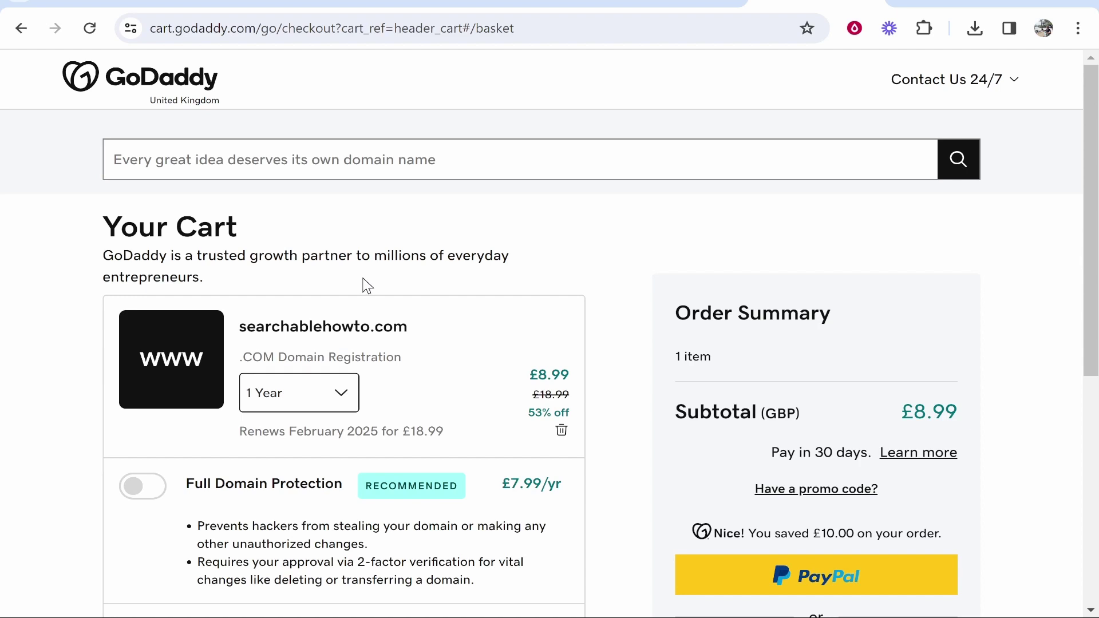
left_click_drag(242, 327, 387, 331)
left_click(415, 378)
left_click_drag(349, 428, 376, 424)
left_click(402, 438)
left_click_drag(445, 434, 406, 435)
left_click(413, 430)
Keep the registration length at 1 Year for an £8.99 subtotal
scroll(417, 430, "down", 3)
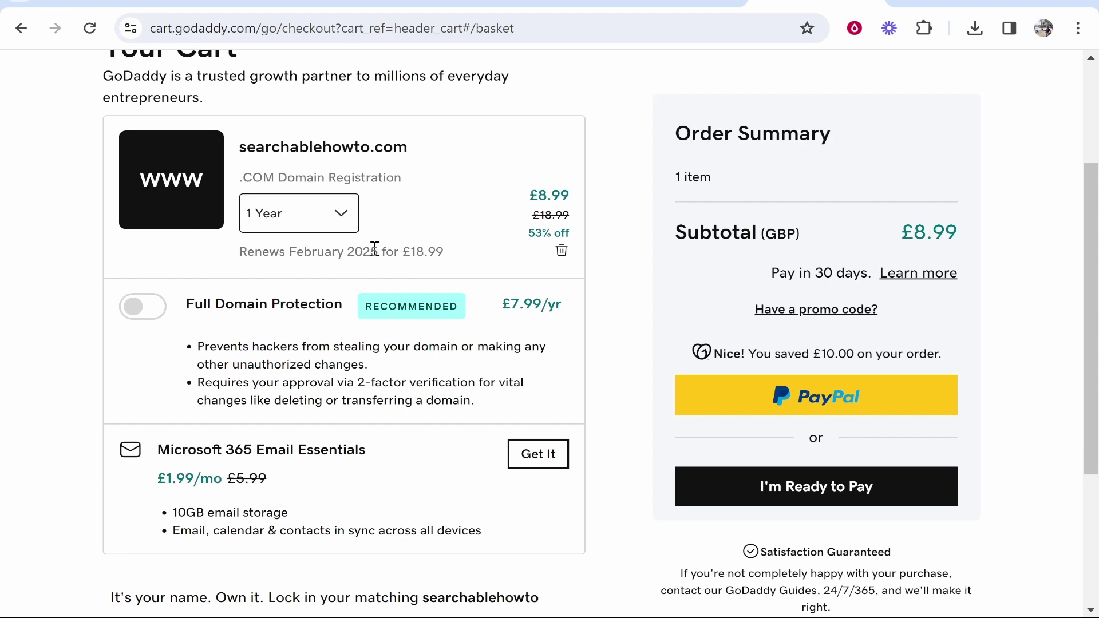
left_click(296, 224)
left_click(296, 222)
left_click(331, 218)
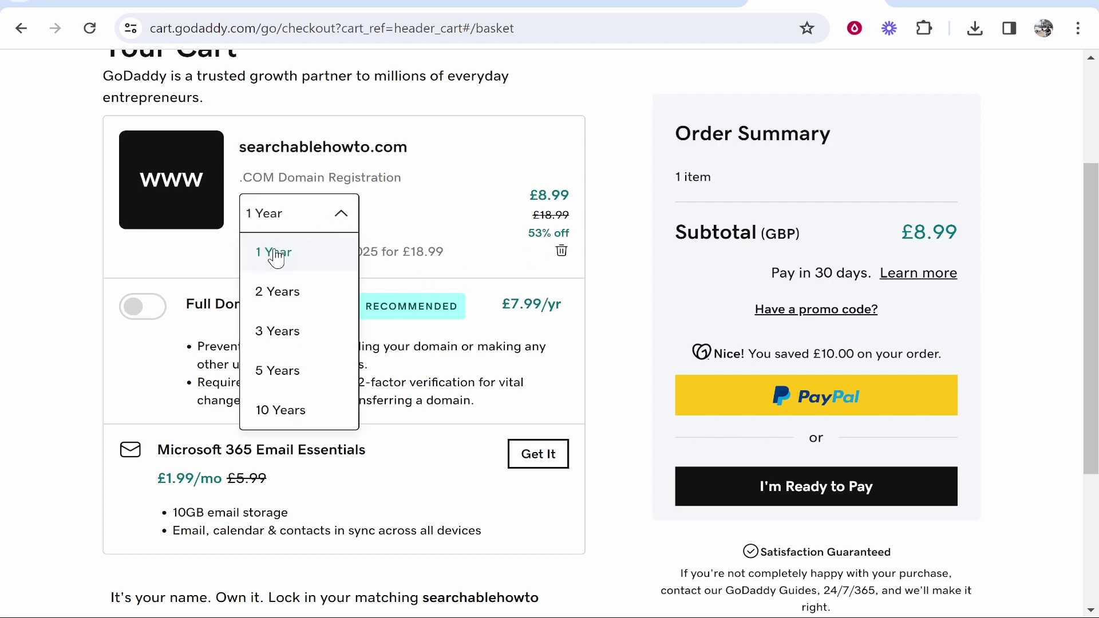
left_click(459, 163)
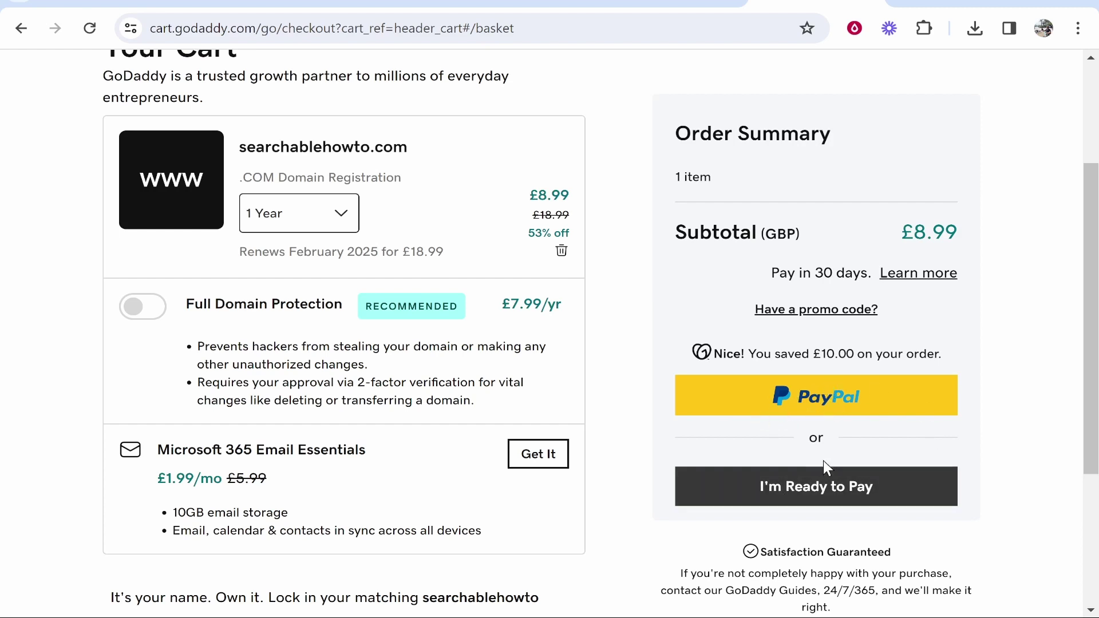
scroll(859, 446, "down", 2)
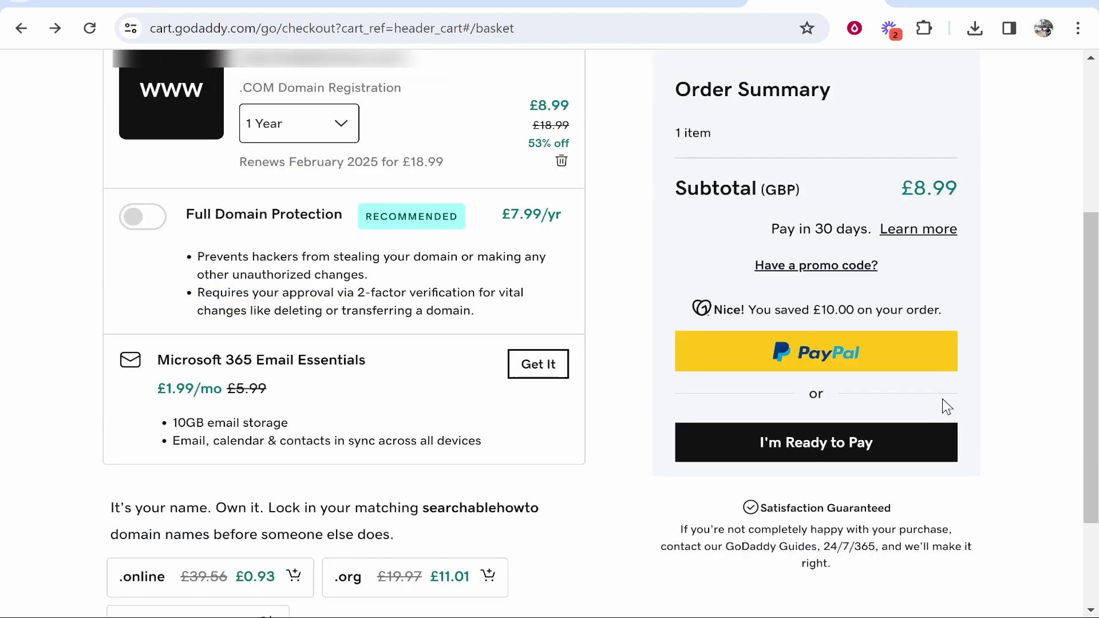
Proceed to checkout and review the £8.84 subtotal, VAT and fees, and £10.79 total
left_click(844, 456)
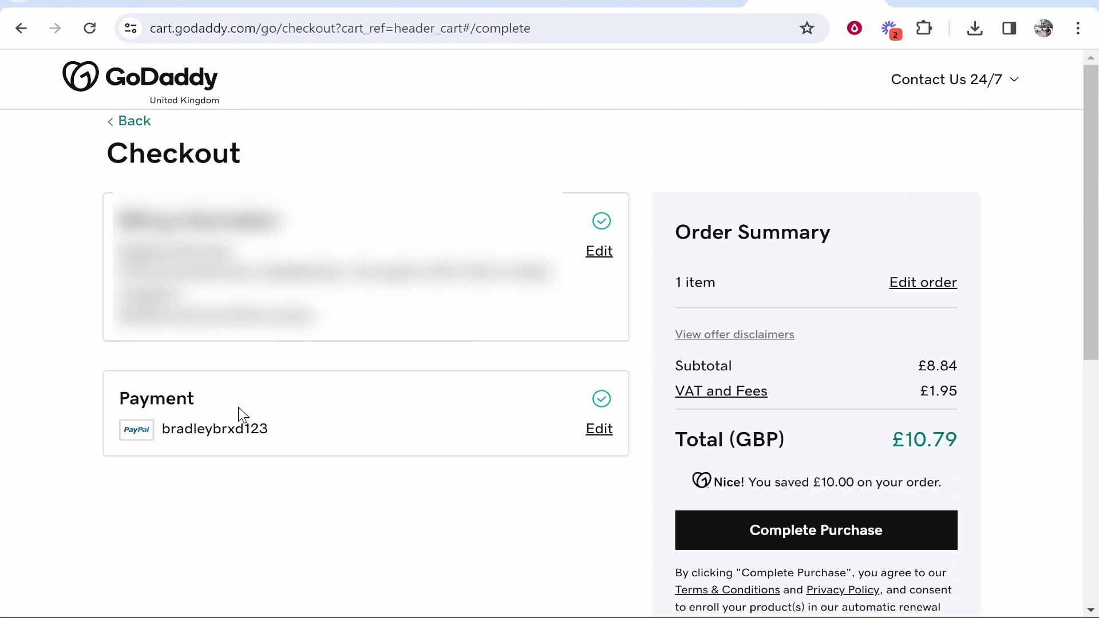
left_click_drag(169, 430, 285, 442)
left_click(256, 454)
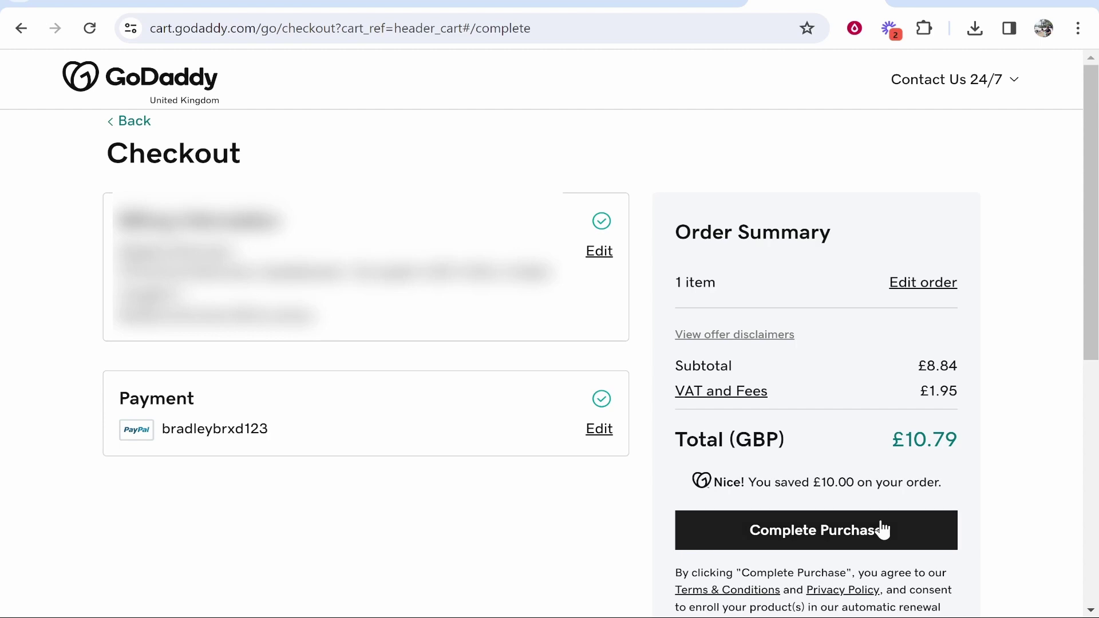
scroll(729, 550, "down", 2)
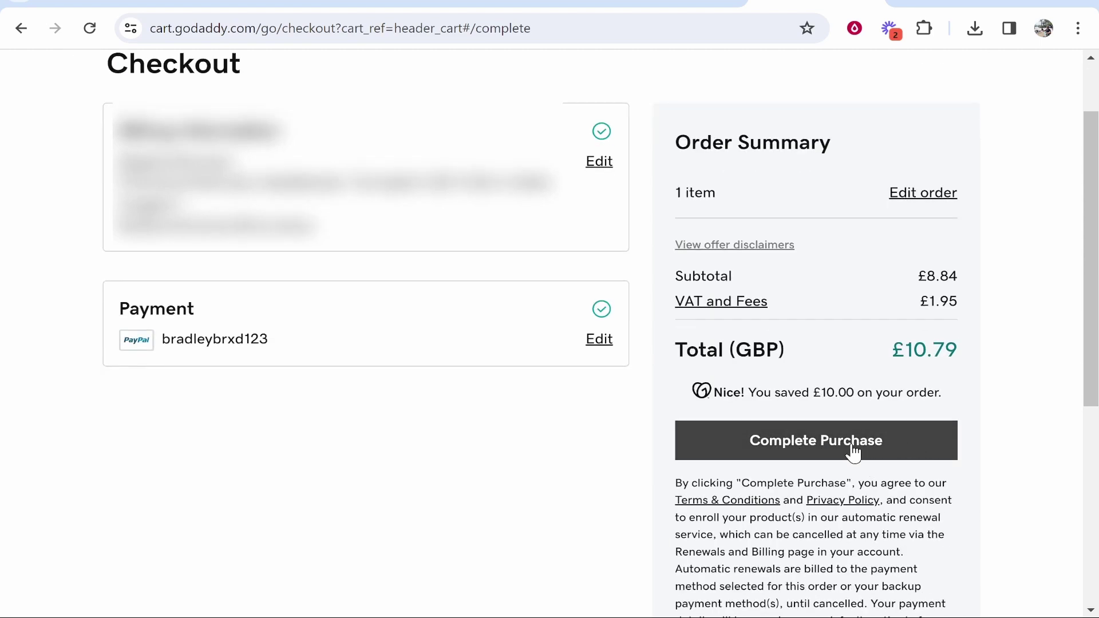
left_click_drag(912, 274, 955, 297)
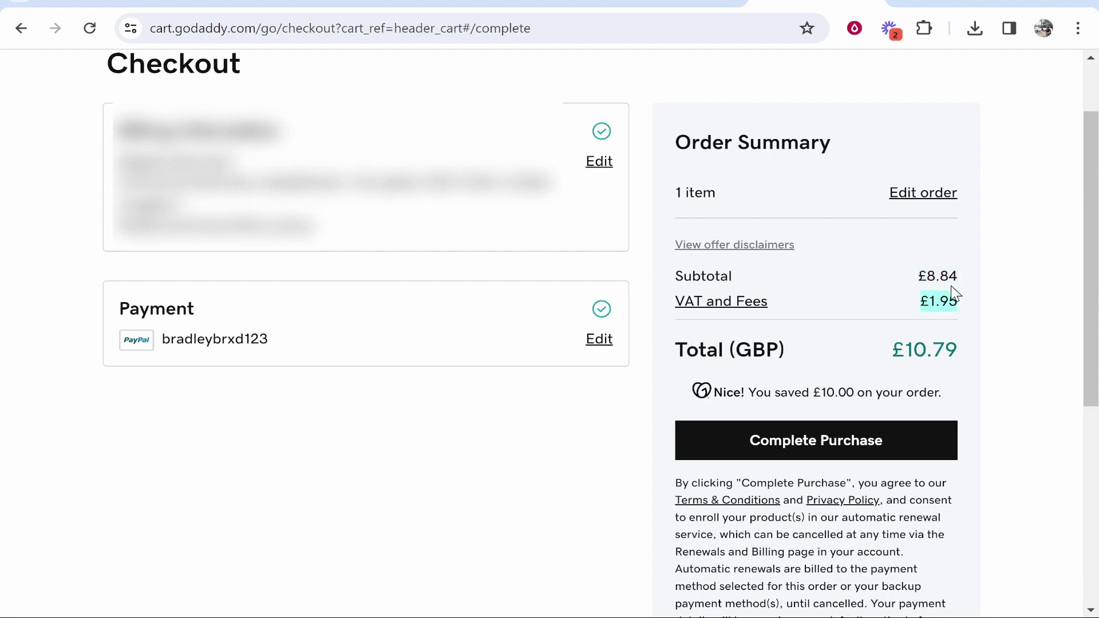
mouse_move(893, 352)
left_mouse_down()
mouse_move(957, 352)
mouse_move(888, 351)
left_mouse_up()
left_click(953, 352)
Place the order for searchablehowto.com and check the domain name in the confirmation heading
left_click(815, 438)
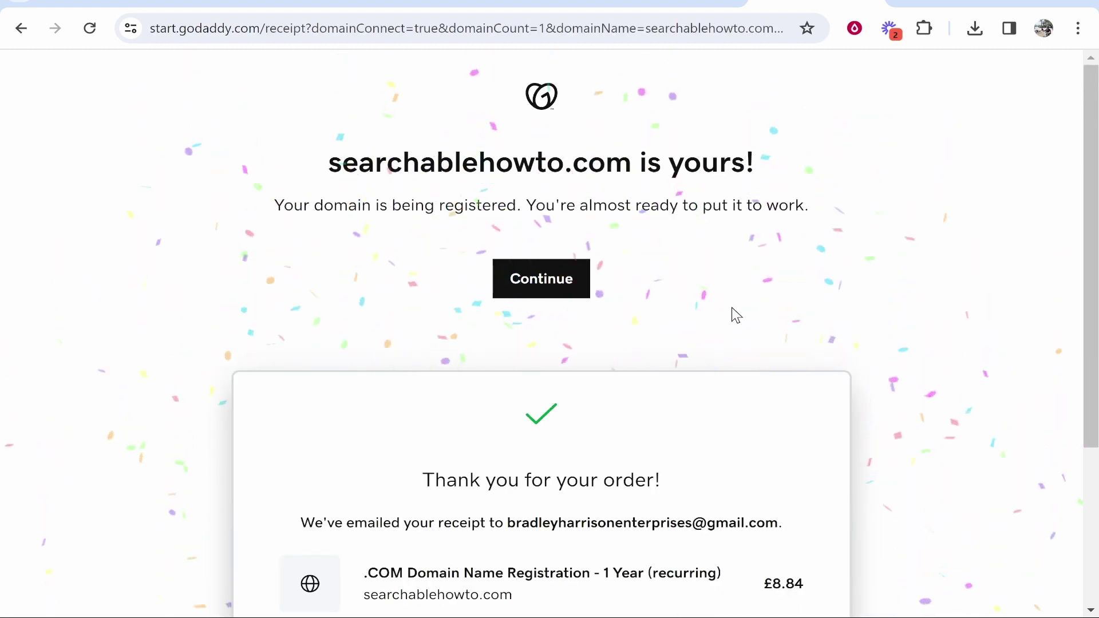
left_click_drag(330, 162, 632, 170)
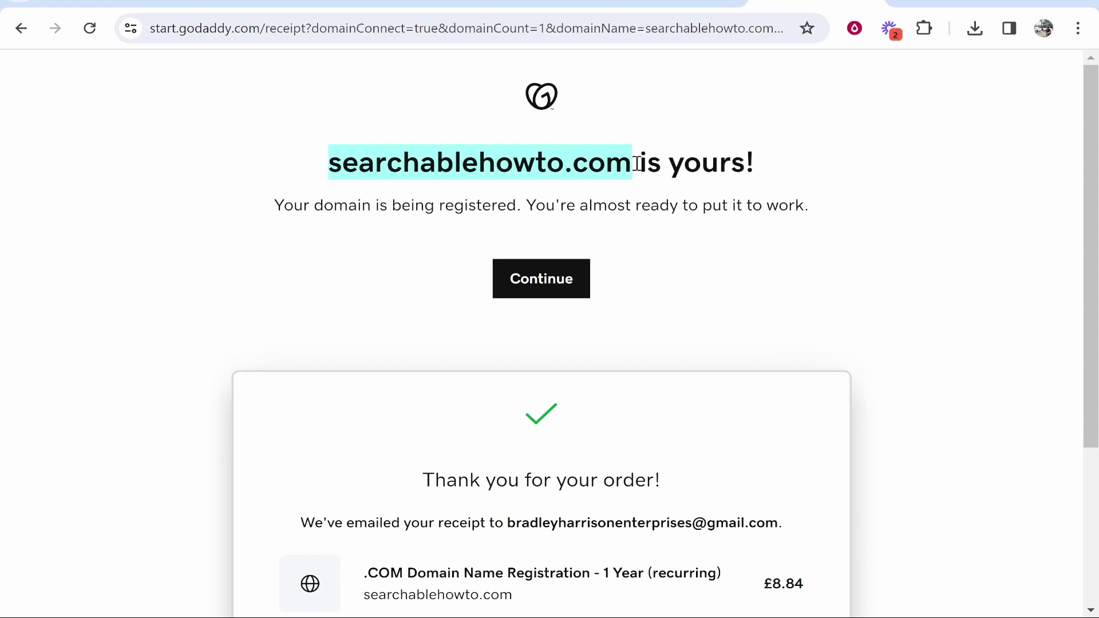
left_click(643, 163)
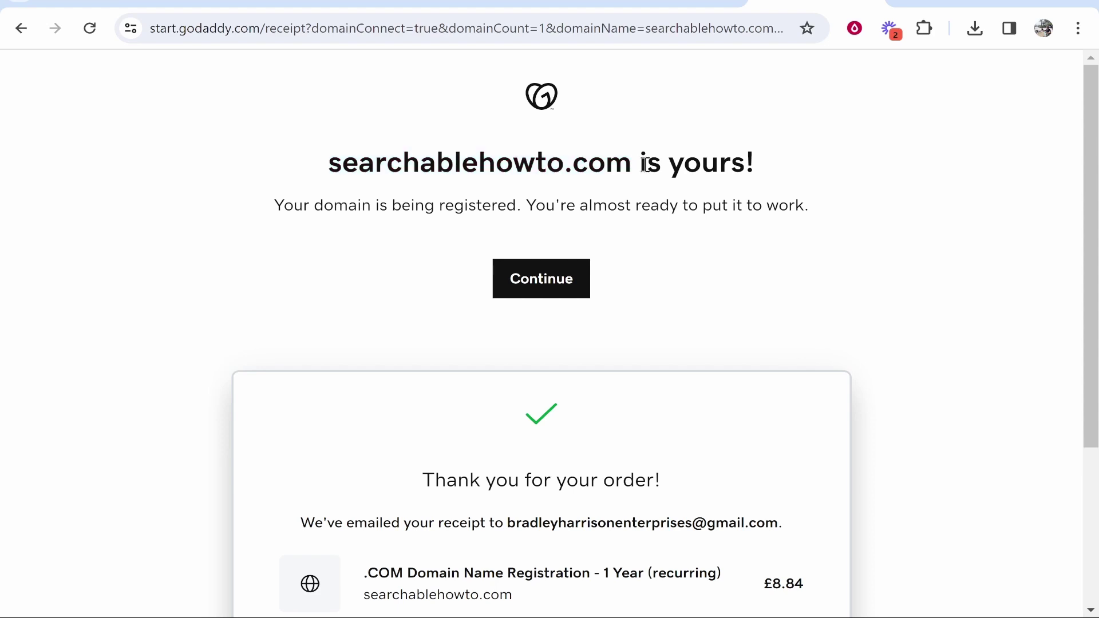
Continue past the order receipt and skip the free Coming Soon page offer
left_click(542, 280)
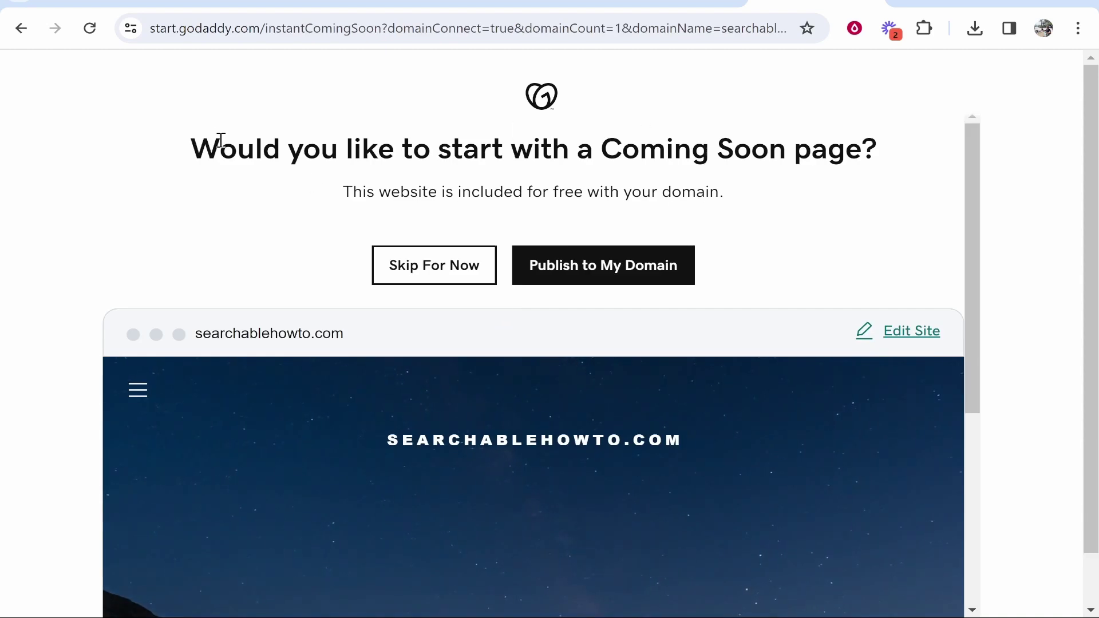
left_click_drag(200, 145, 878, 146)
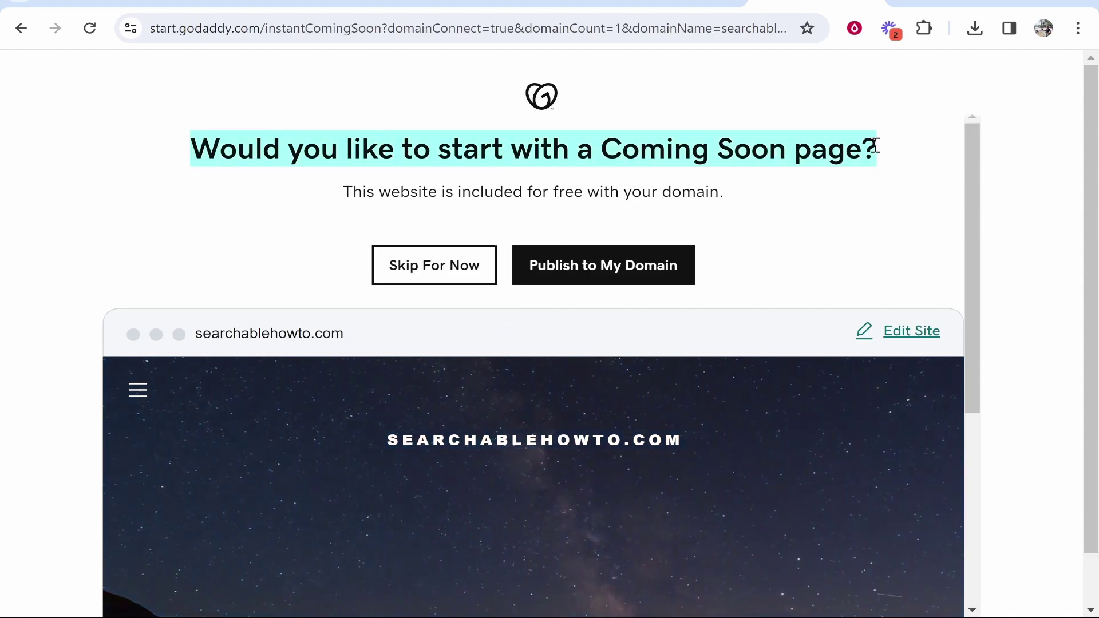
left_click(876, 145)
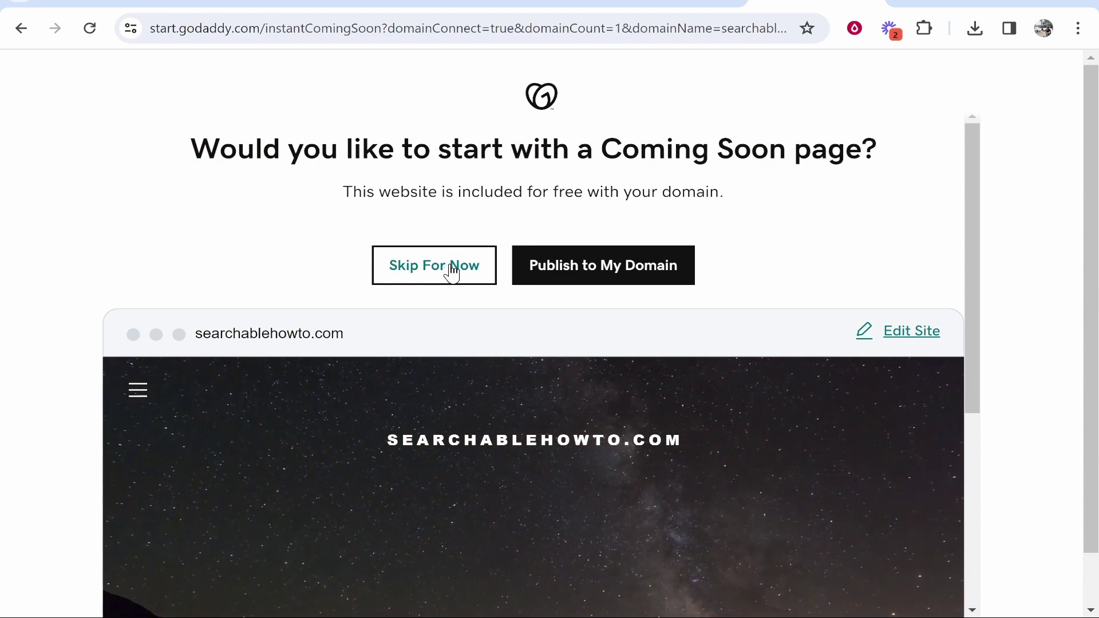
left_click(435, 273)
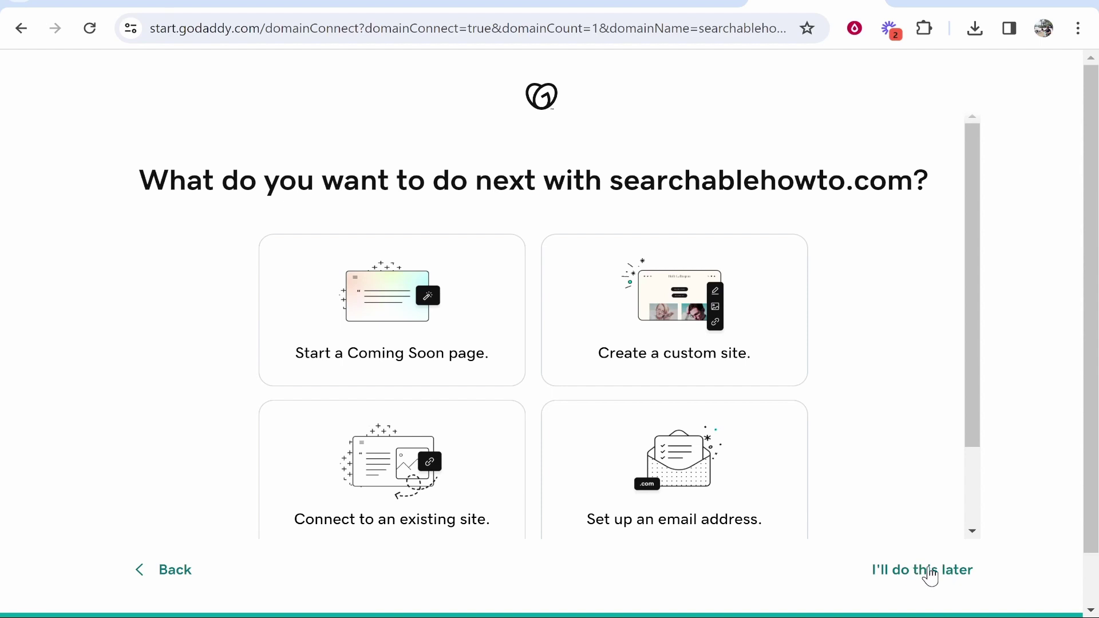
Choose I'll do this later on the searchablehowto.com next-steps page
left_click(906, 571)
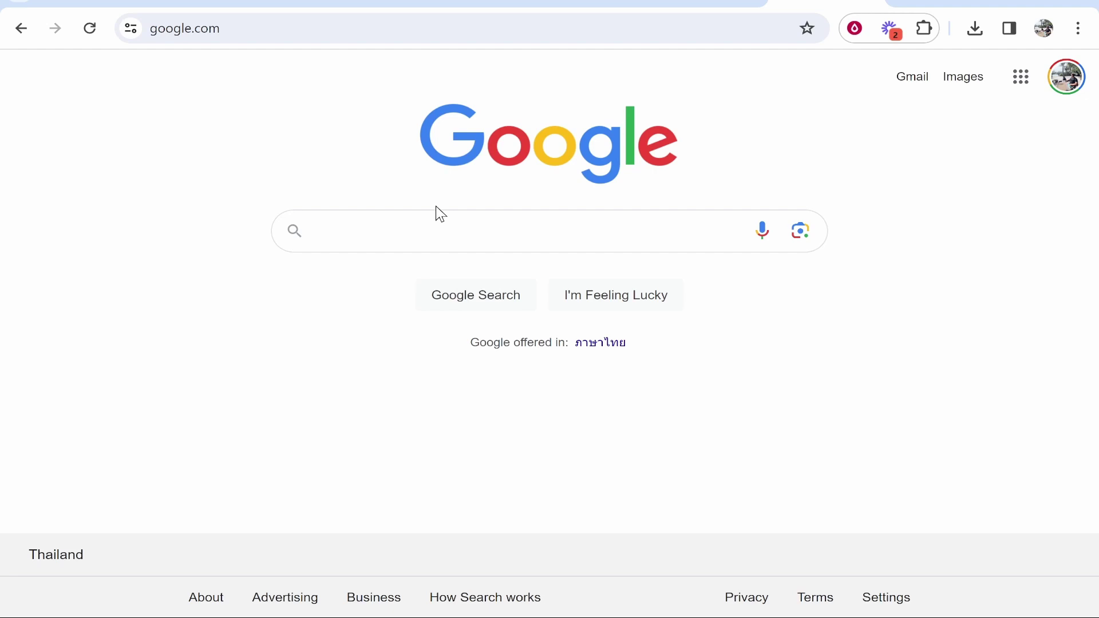
Search Google for godaddy, open the site, and go to the account's My Products page
left_click(438, 232)
type("g")
left_click(332, 270)
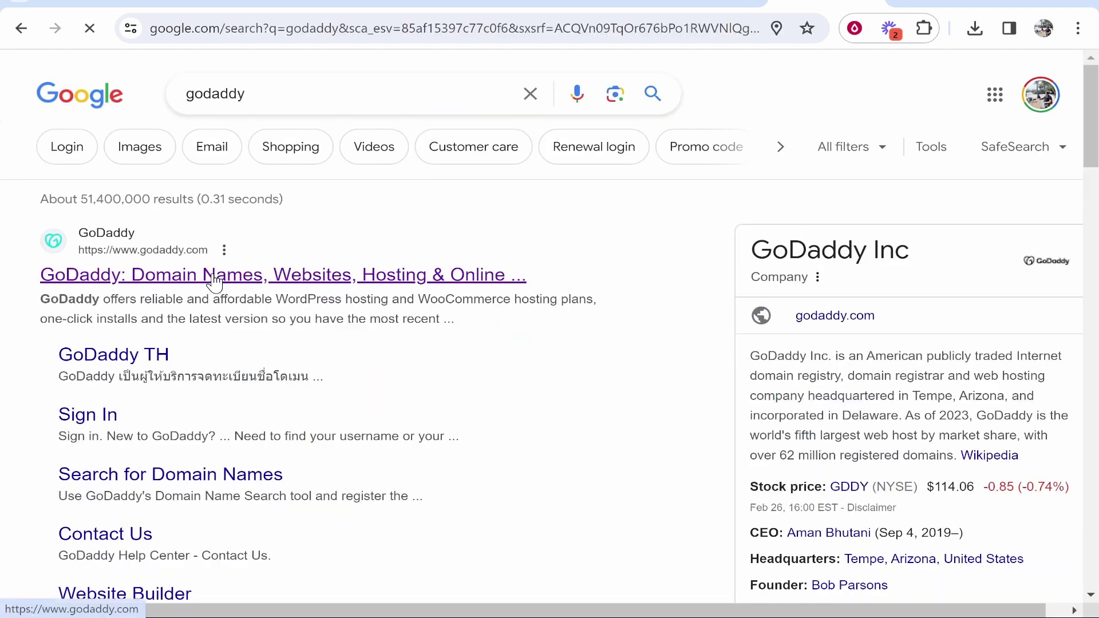
left_click(215, 277)
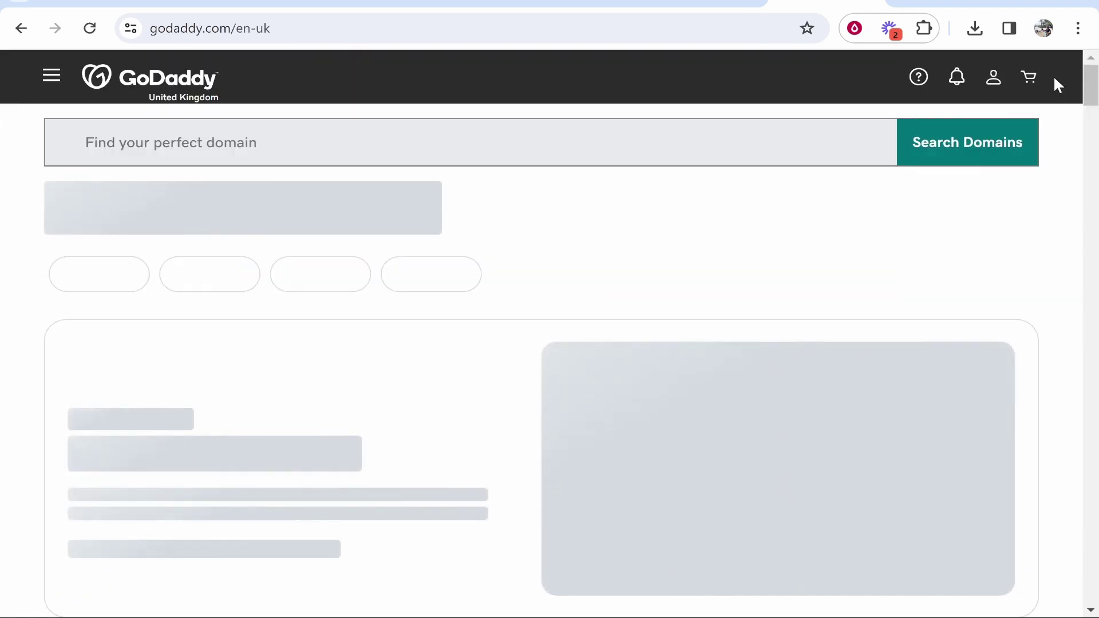
left_click(995, 80)
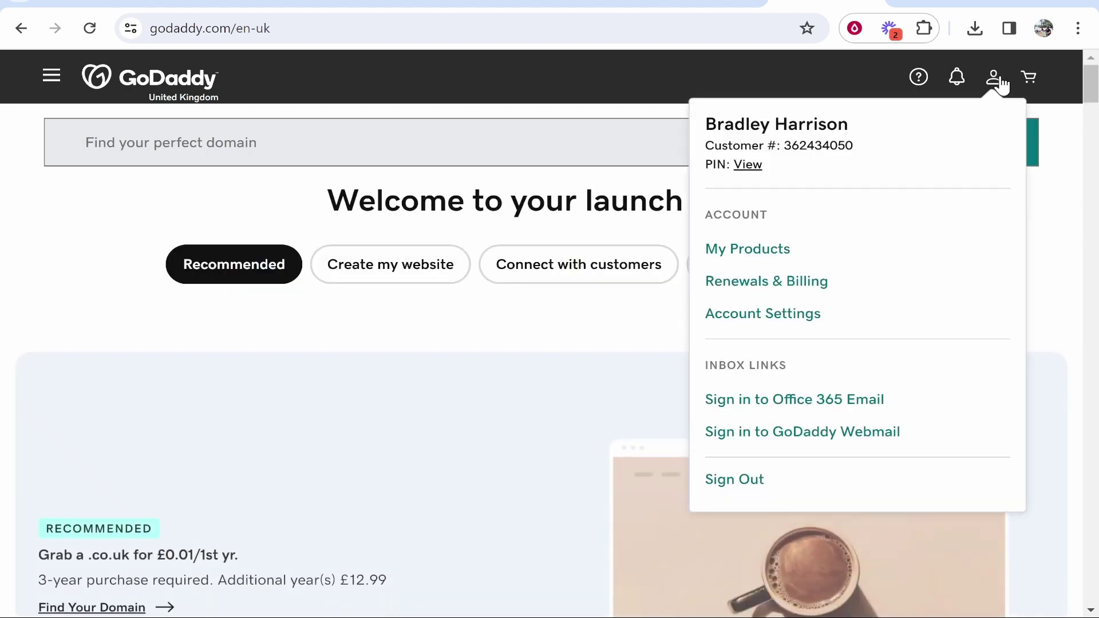
left_click(720, 252)
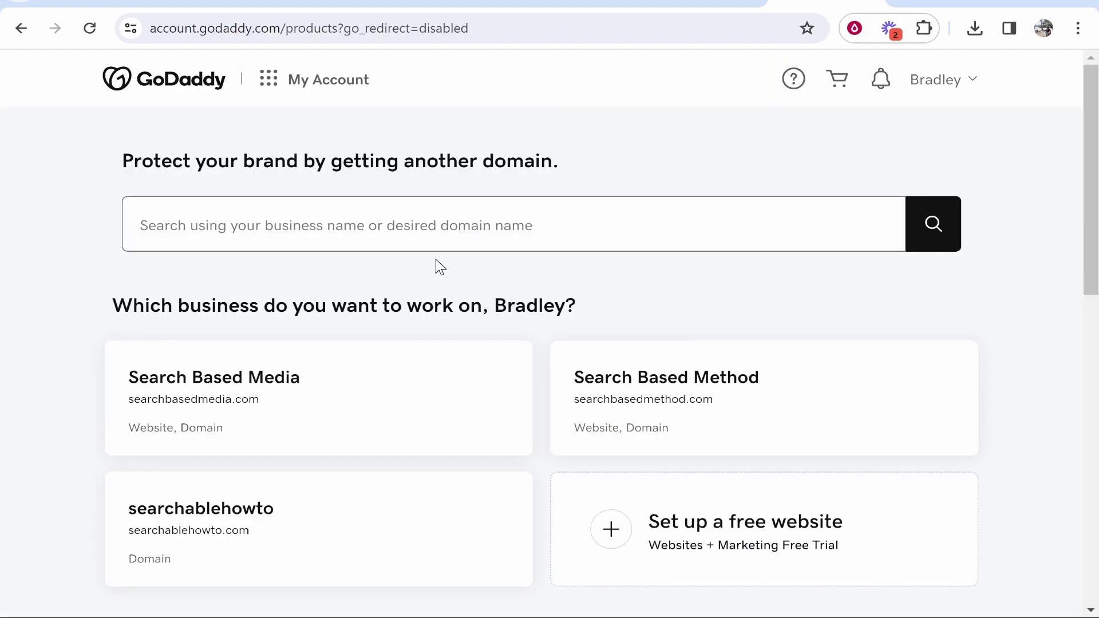
Scroll to the Domains list and locate searchablehowto.com showing Protection Plan: None
scroll(307, 251, "down", 5)
scroll(296, 273, "down", 2)
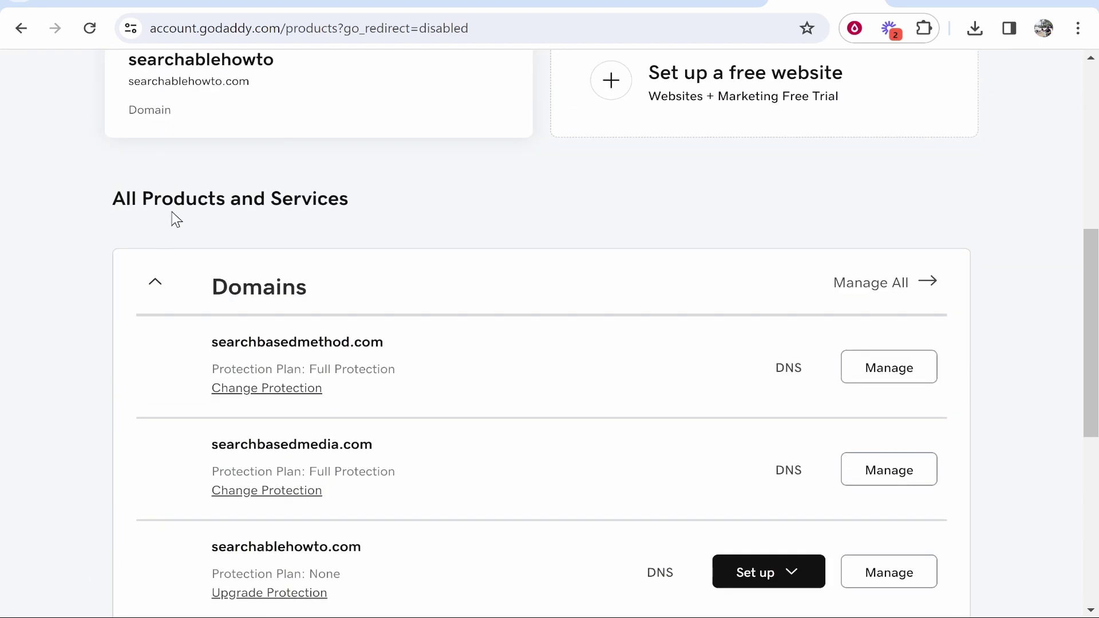
left_click_drag(118, 205, 397, 205)
left_click(311, 243)
scroll(311, 243, "down", 2)
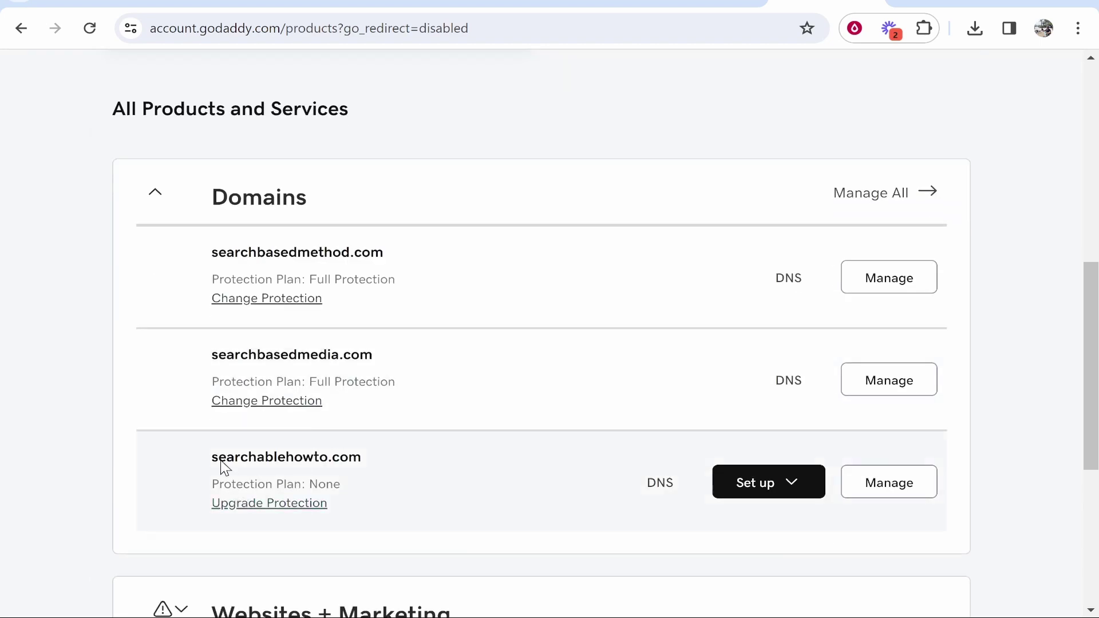
left_click_drag(215, 452, 372, 455)
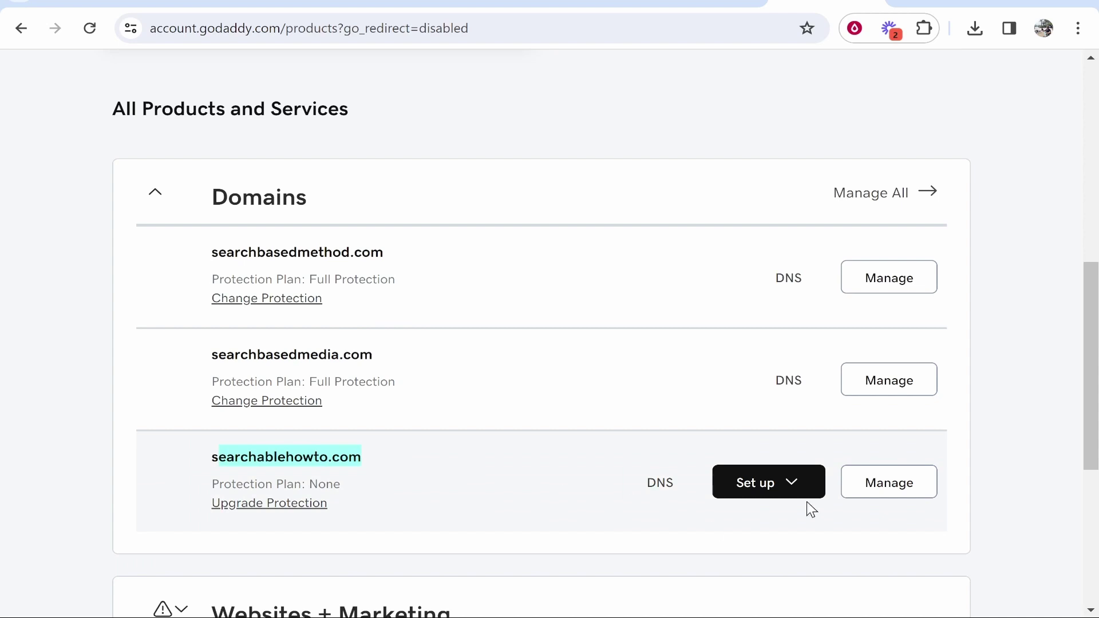